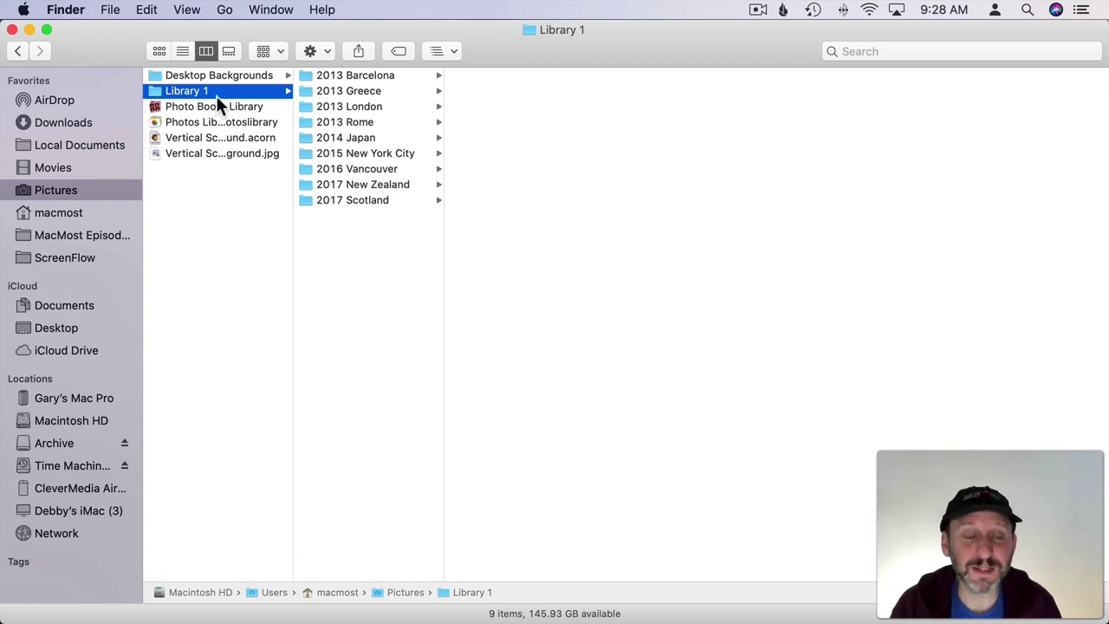
# - Preview IMG_0150.jpeg in the 2013 Barcelona folder and widen the file column slightly
pyautogui.click(367, 75)
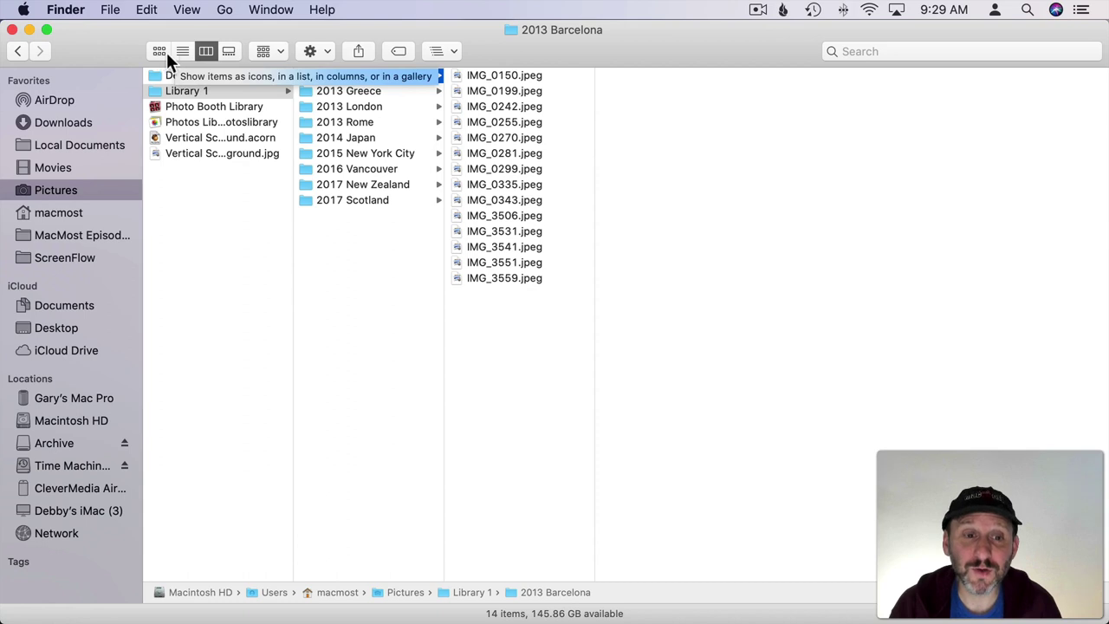
pyautogui.click(487, 77)
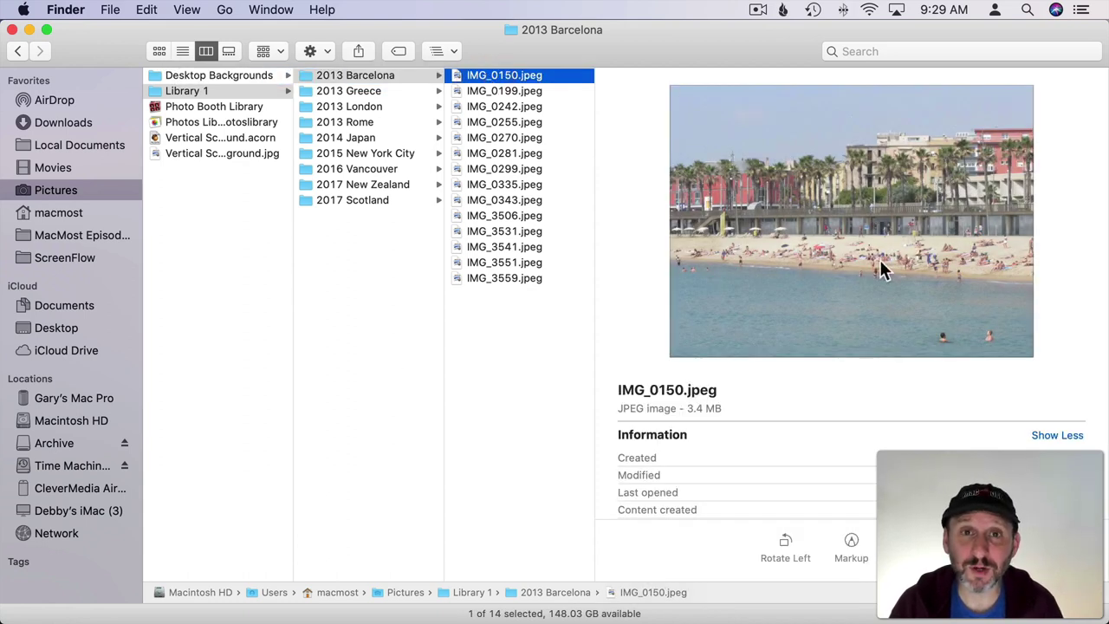
pyautogui.click(188, 7)
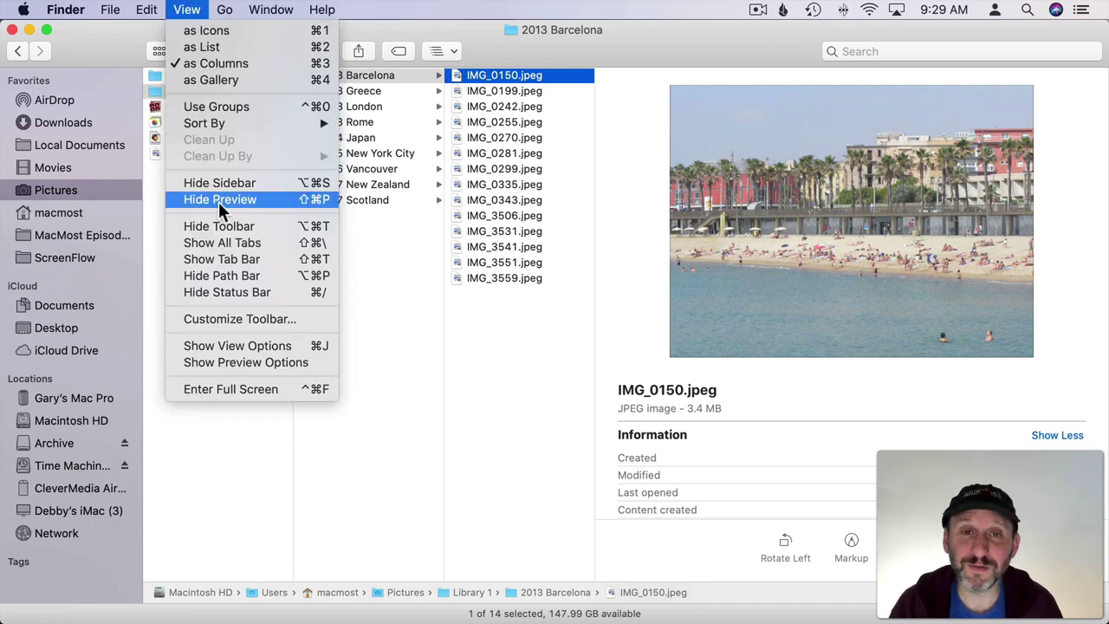
pyautogui.click(710, 221)
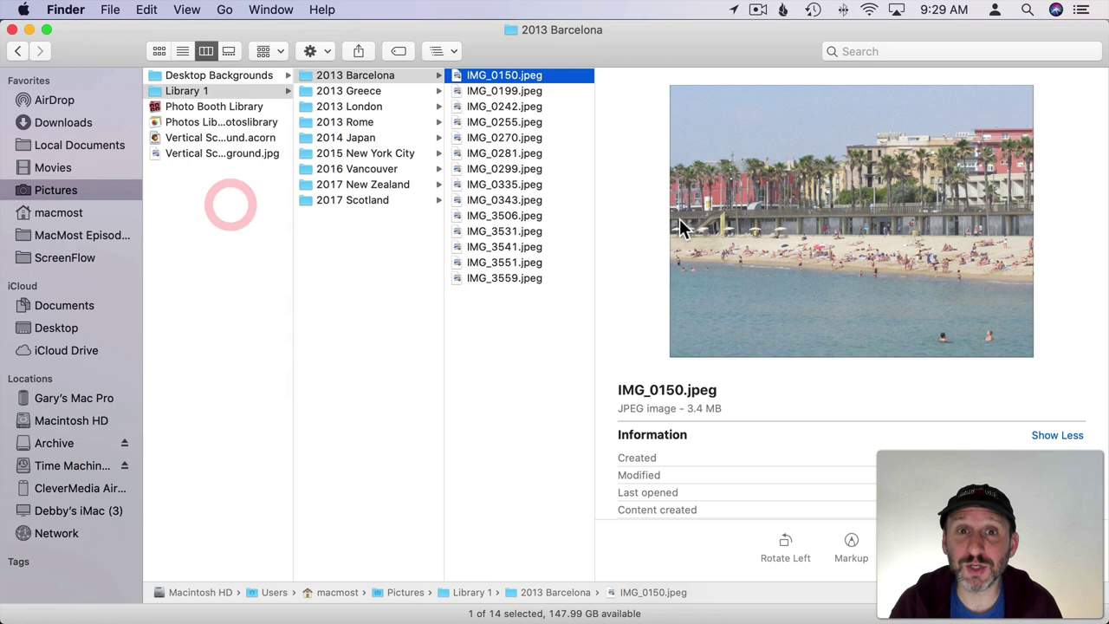
pyautogui.moveTo(593, 194)
pyautogui.mouseDown()
pyautogui.moveTo(673, 191)
pyautogui.moveTo(605, 199)
pyautogui.mouseUp()
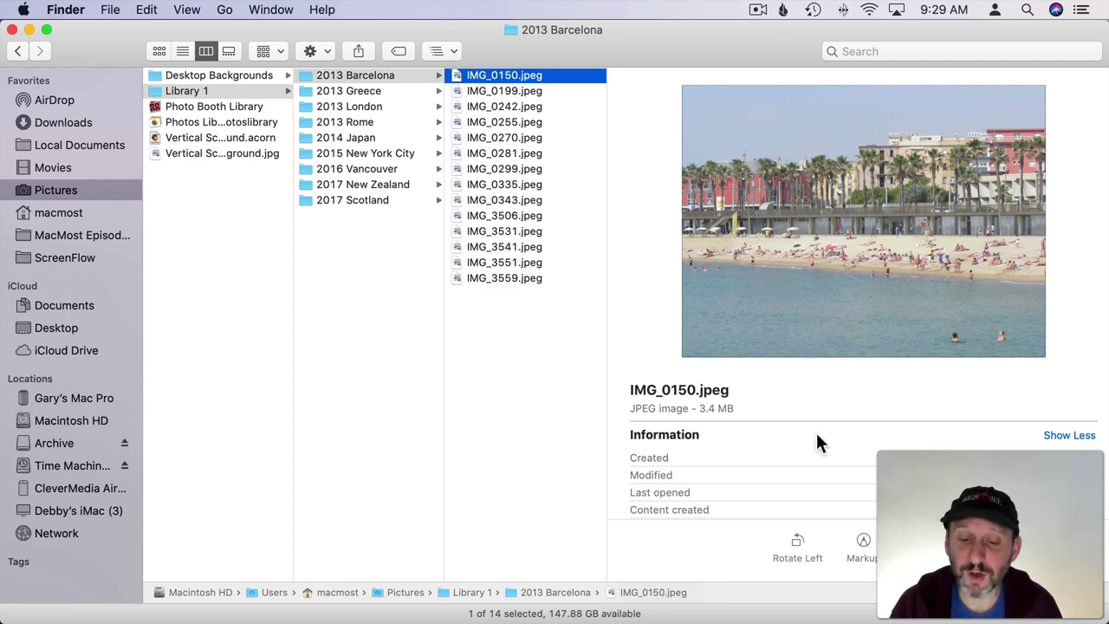
# - Open 2017 New Zealand, preview IMG_8502.jpeg and scroll through its camera metadata
pyautogui.scroll(-10, 817, 436)
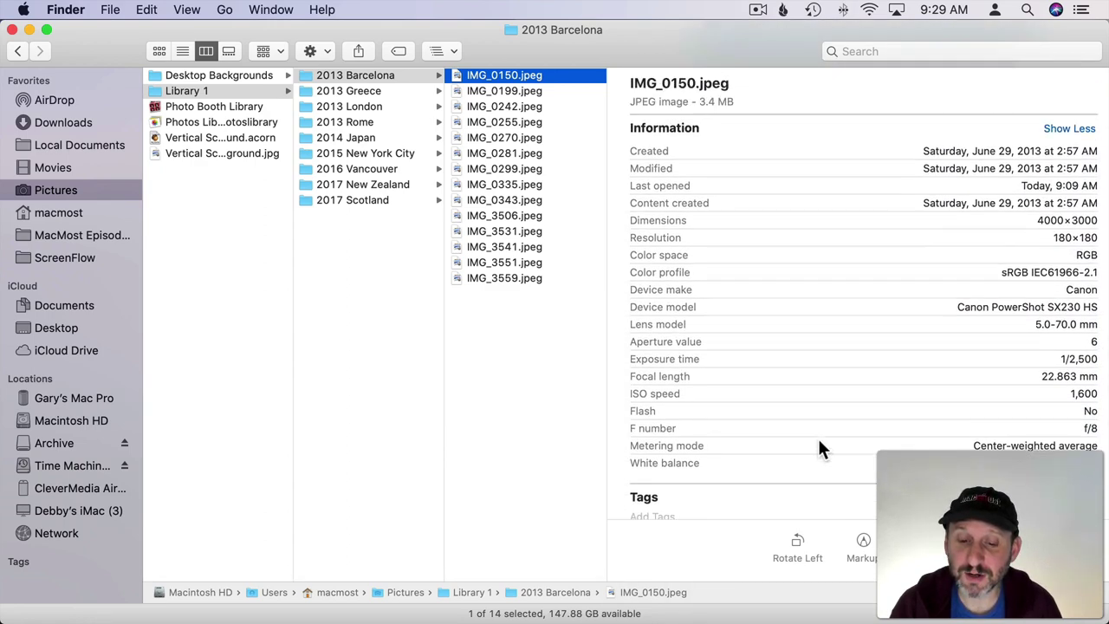
pyautogui.scroll(3, 817, 436)
pyautogui.click(363, 199)
pyautogui.click(414, 180)
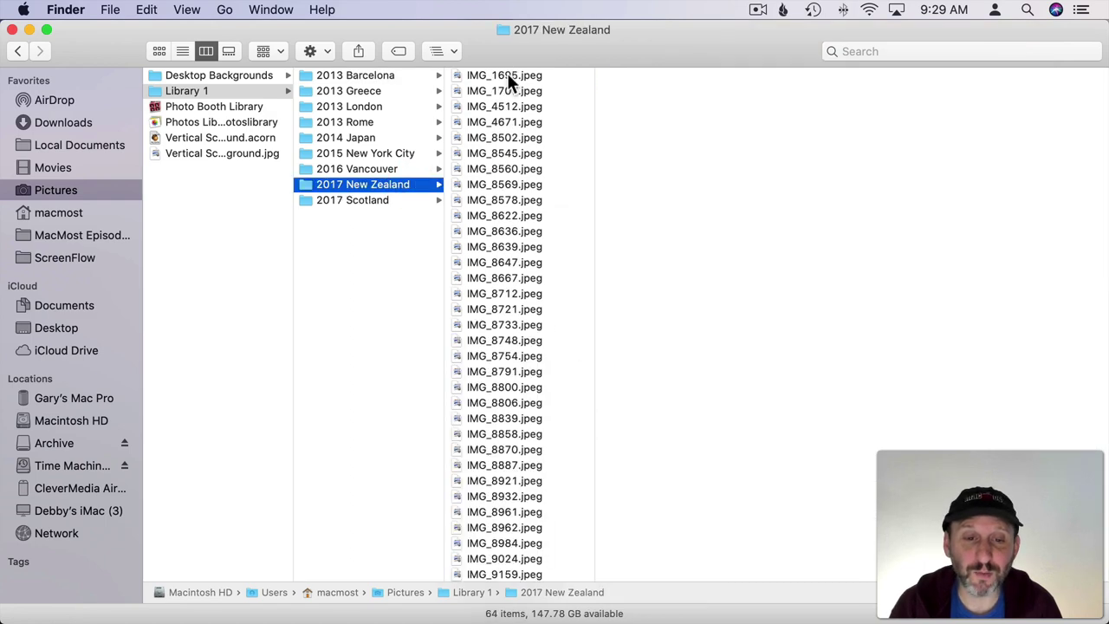
pyautogui.click(512, 137)
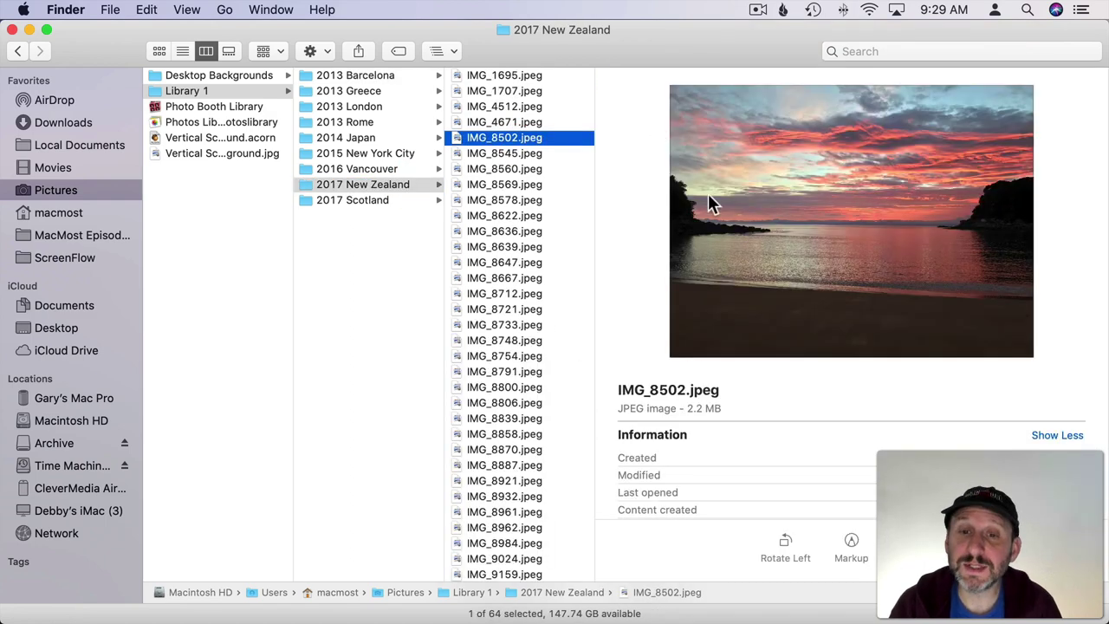
pyautogui.scroll(-10, 767, 460)
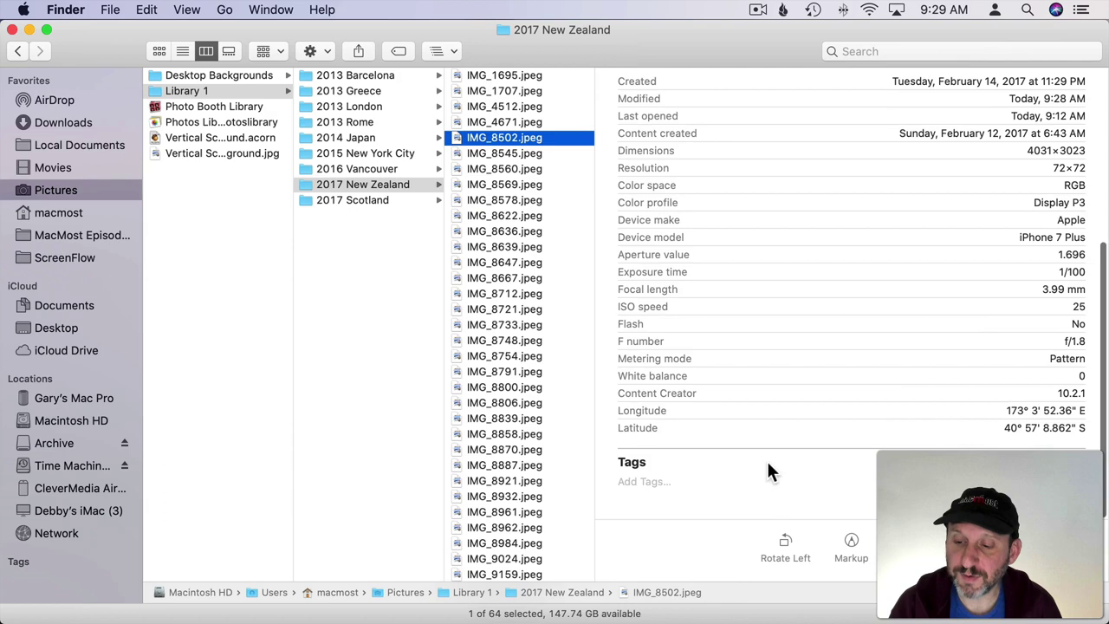
pyautogui.scroll(10, 715, 395)
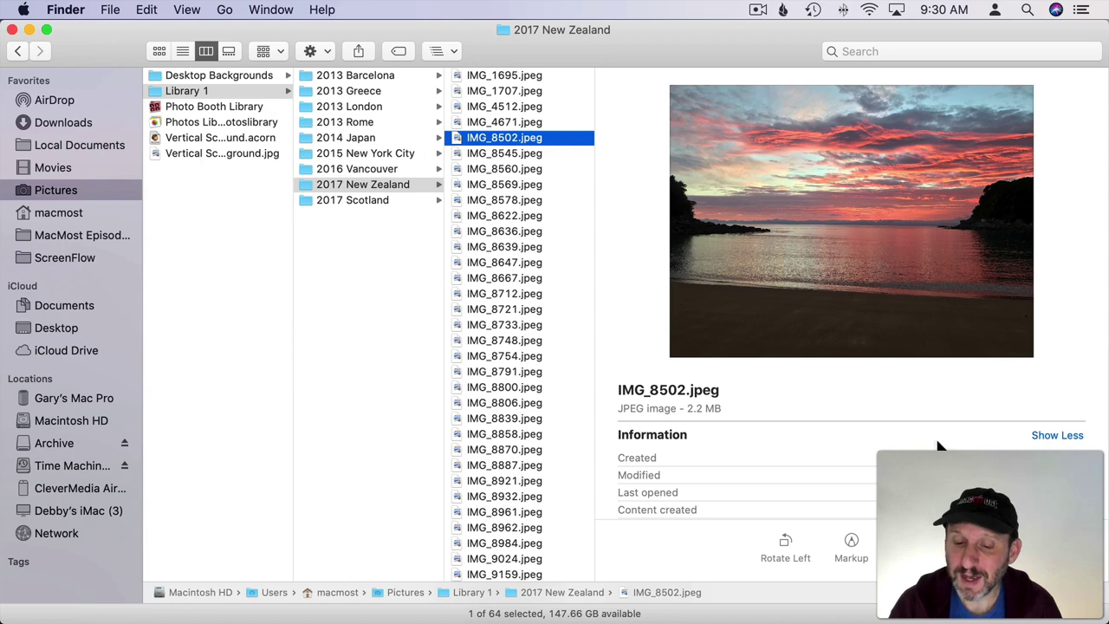
pyautogui.scroll(-6, 842, 467)
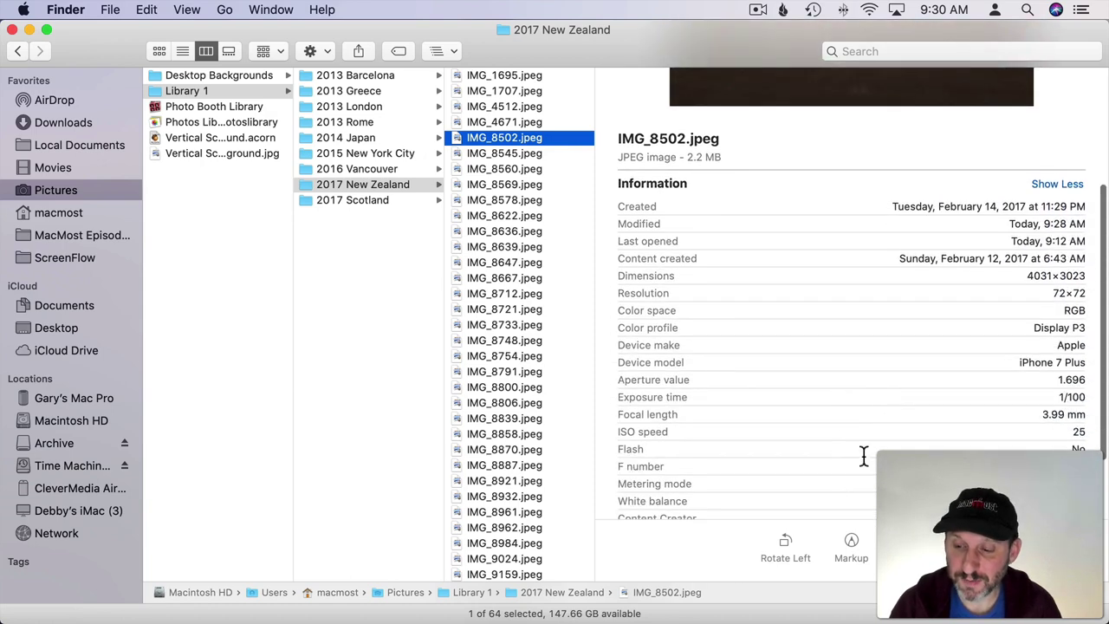
pyautogui.scroll(6, 1037, 360)
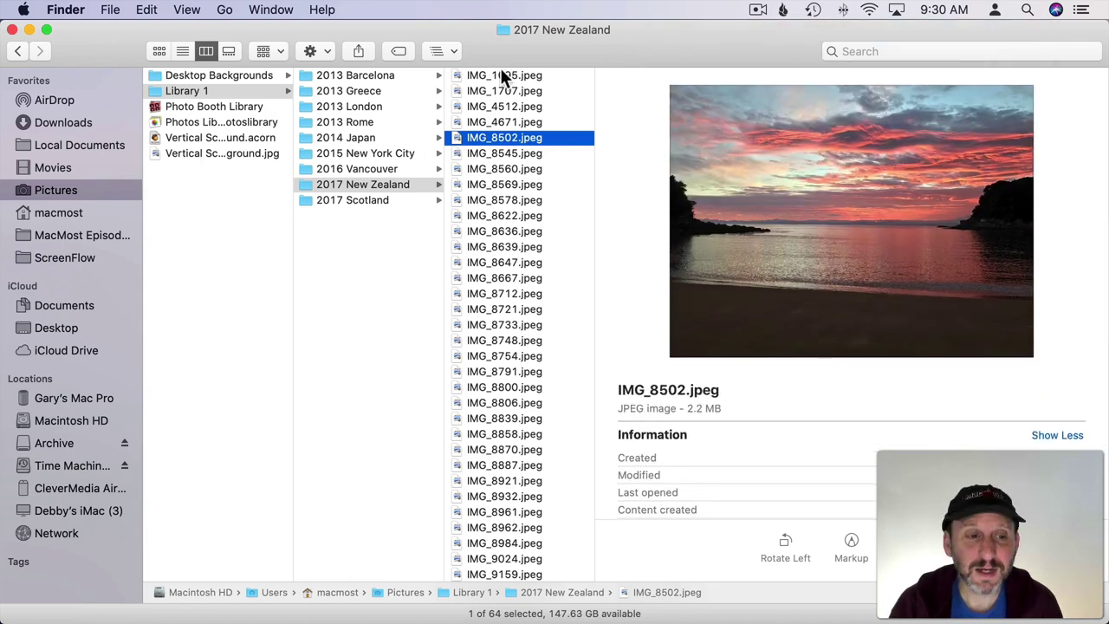
# - Show Library 1 in list view with the 2013 Barcelona folder expanded to its photos
pyautogui.click(183, 52)
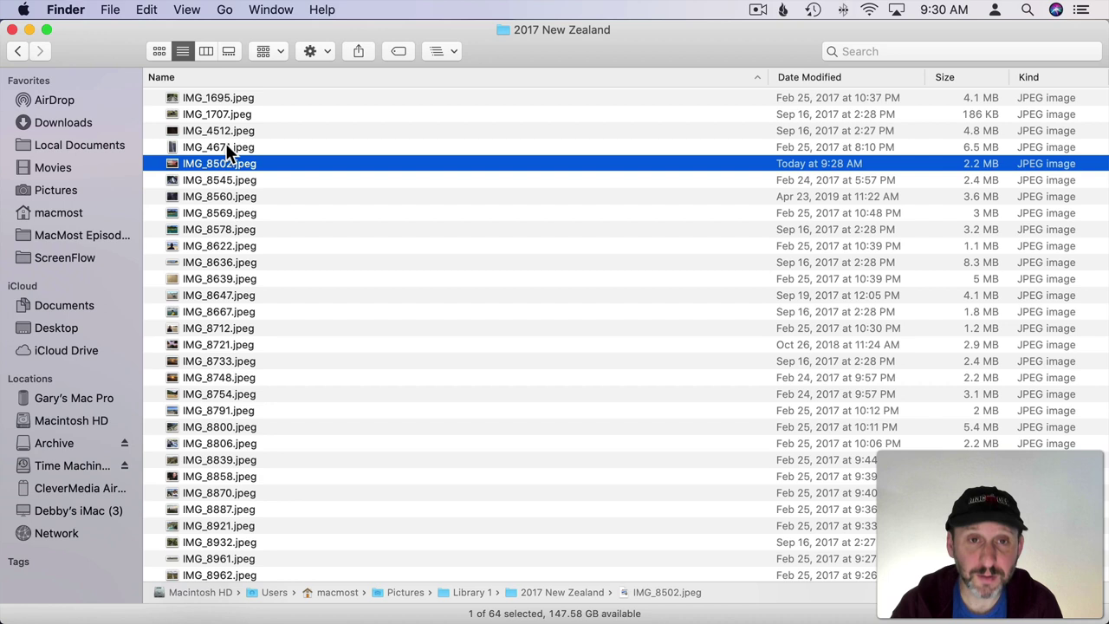
pyautogui.press('super+Up')
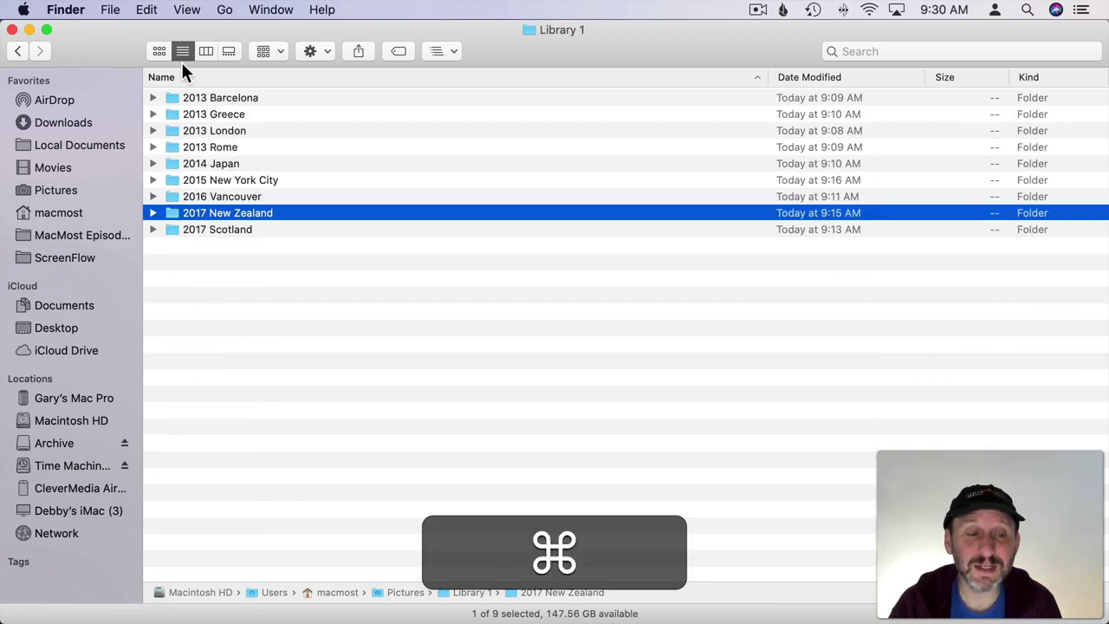
pyautogui.click(152, 97)
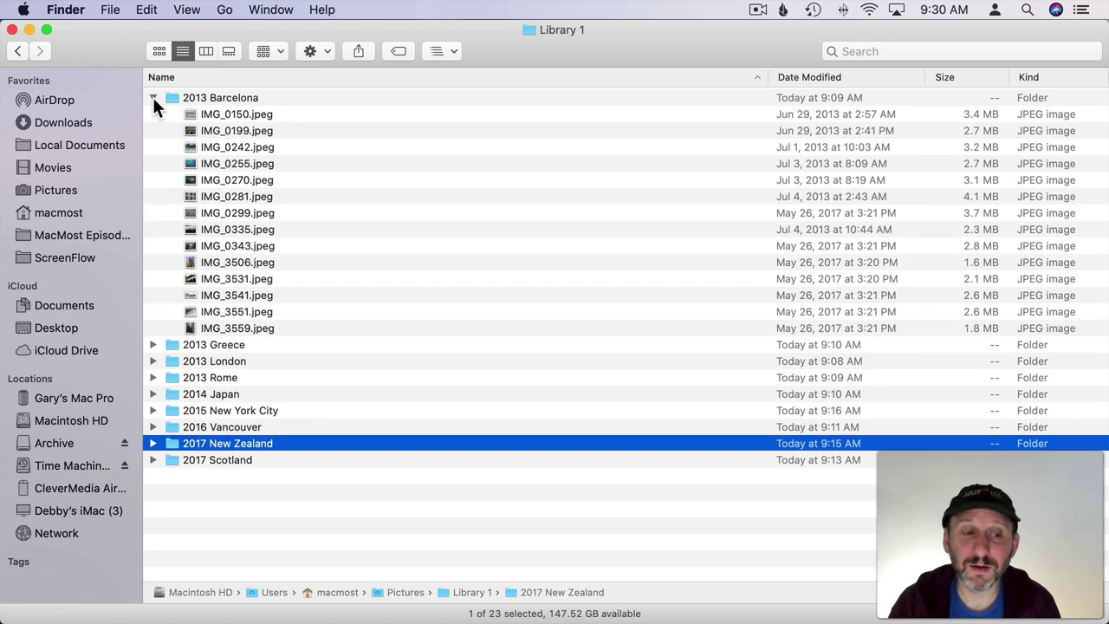
pyautogui.press('Up')
pyautogui.press('Up')
pyautogui.press('Up')
pyautogui.press('Up')
pyautogui.press('Up')
pyautogui.press('Up')
pyautogui.press('Up')
pyautogui.press('Up')
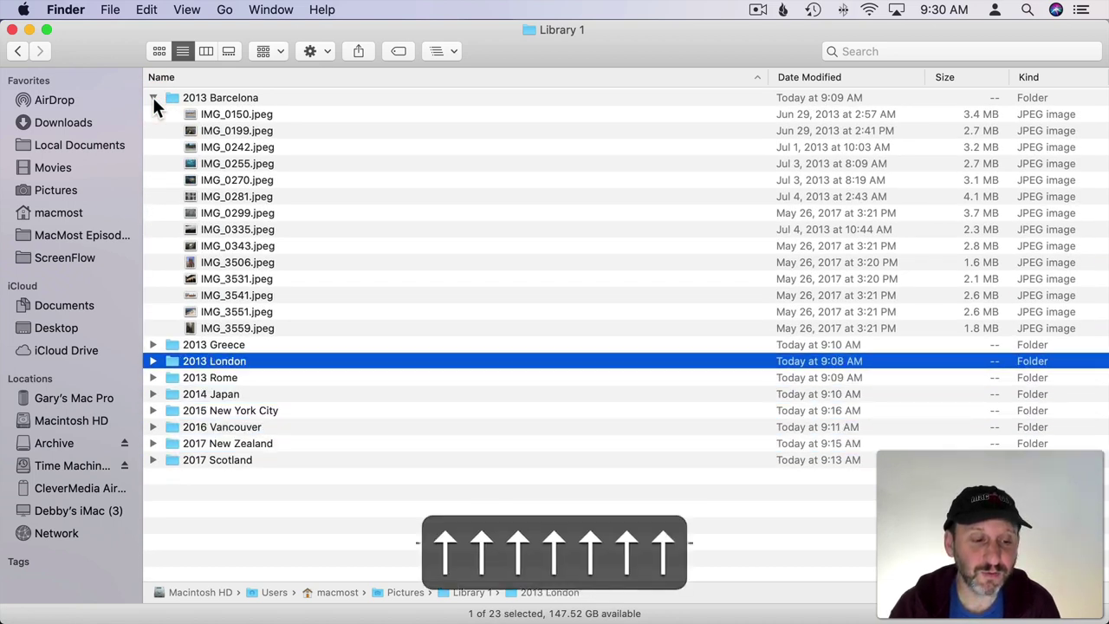
pyautogui.write('2015')
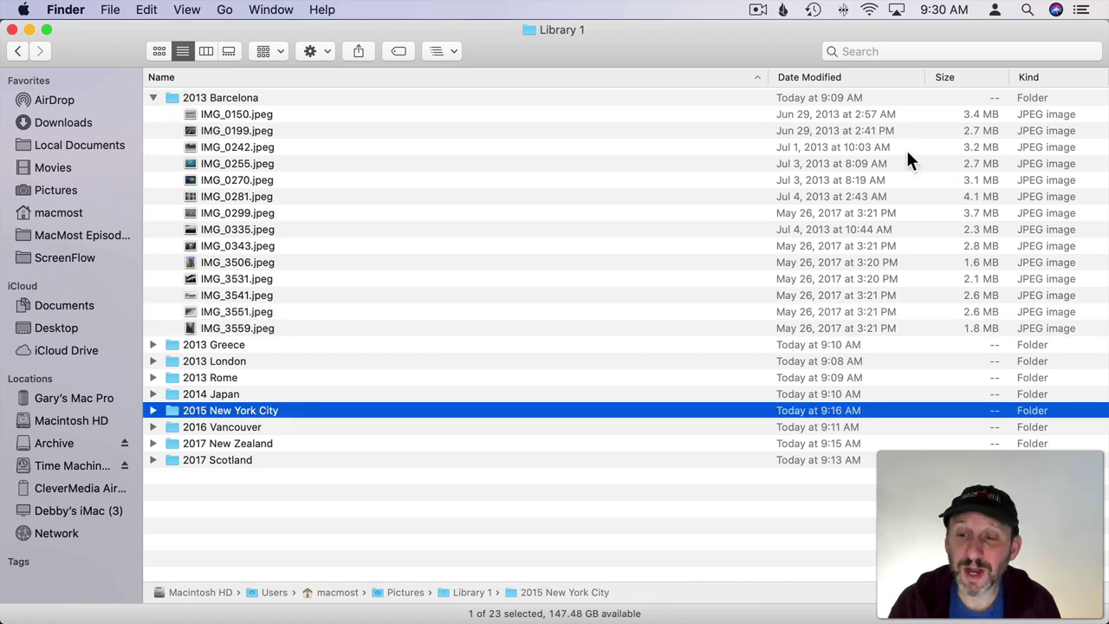
pyautogui.click(191, 9)
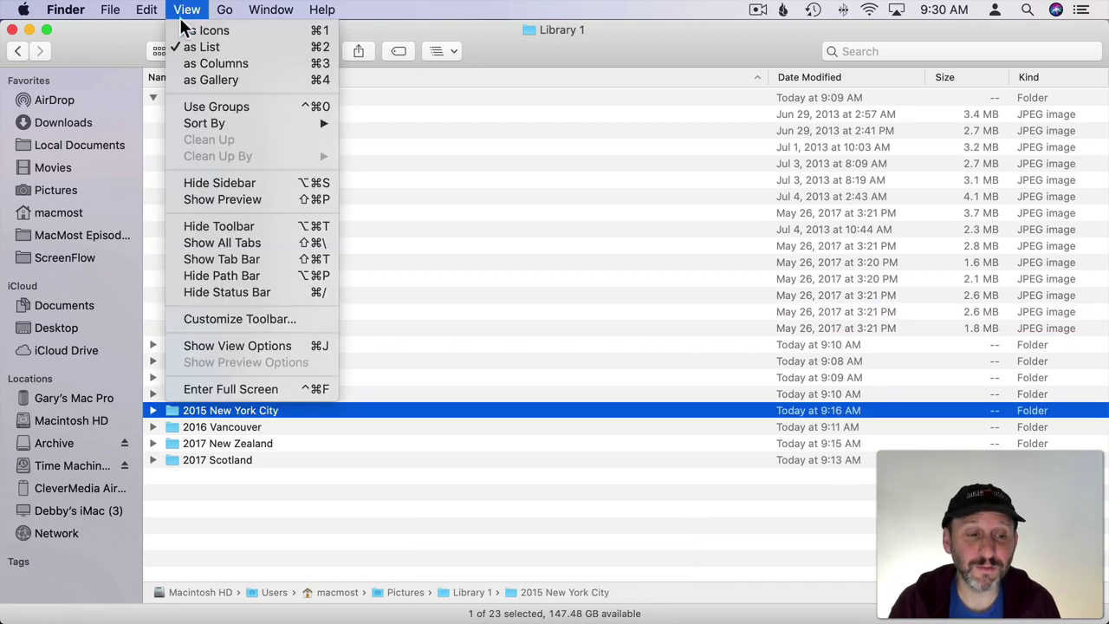
# - Show the preview pane and enlarge the preview of IMG_0199.jpeg
pyautogui.click(216, 200)
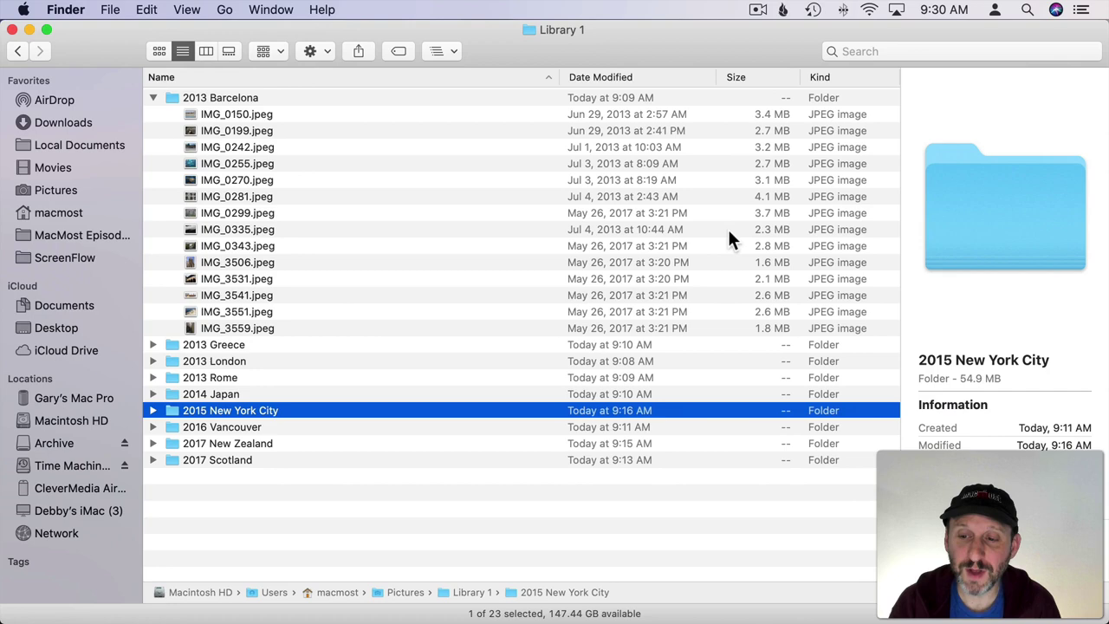
pyautogui.click(242, 126)
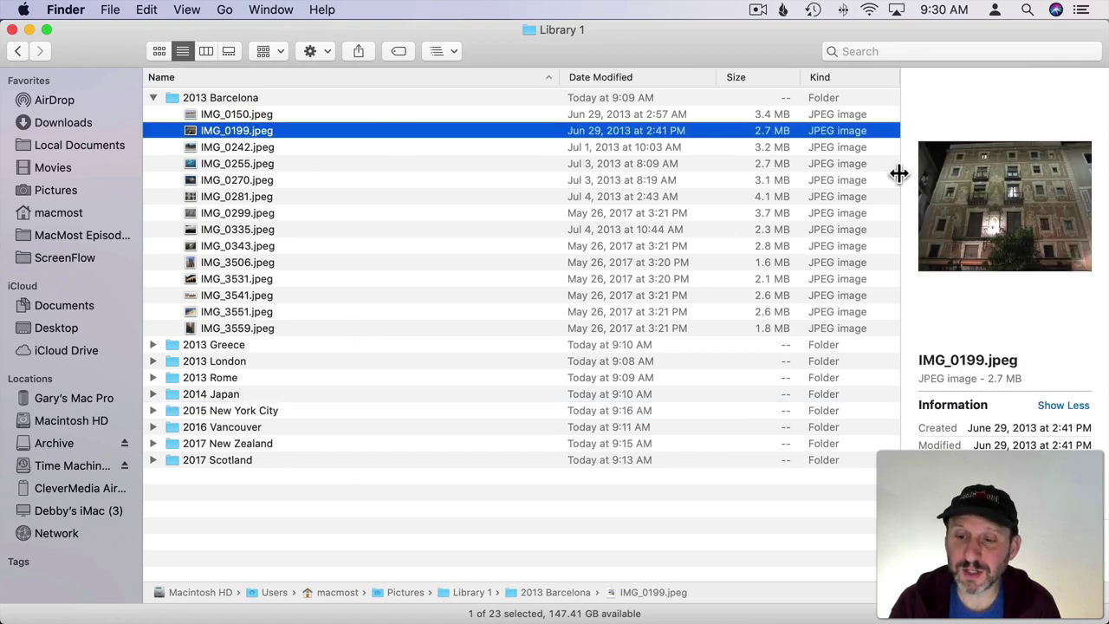
pyautogui.moveTo(898, 174); pyautogui.dragTo(702, 186)
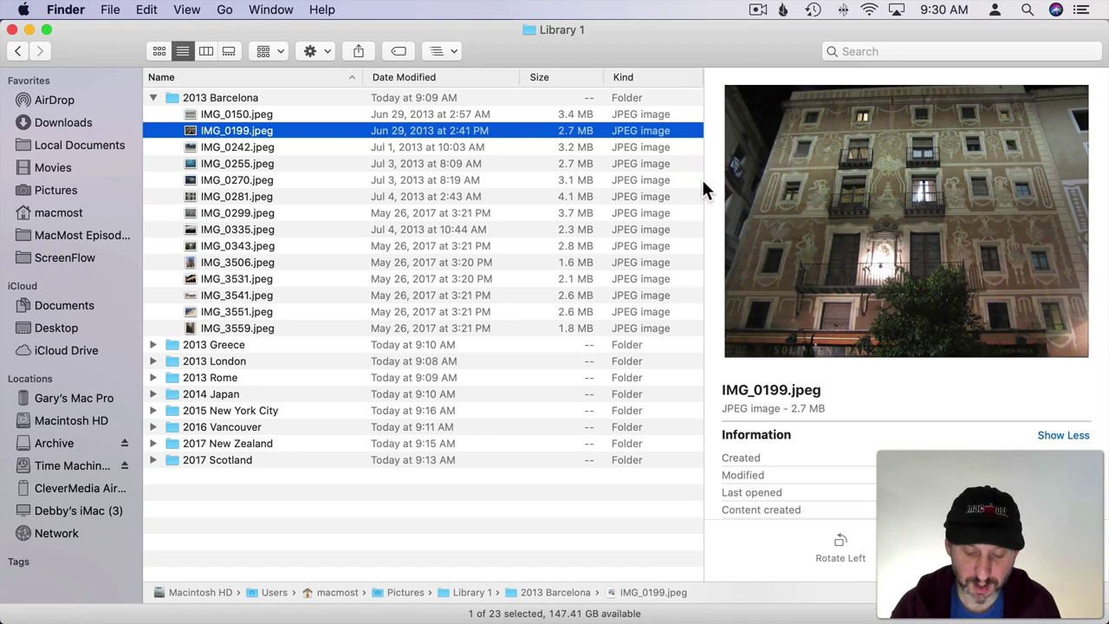
# - Browse the Barcelona and 2013 Greece photos with arrow keys, then switch to icon view
pyautogui.press('Down')
pyautogui.press('Down')
pyautogui.press('Down')
pyautogui.press('Down')
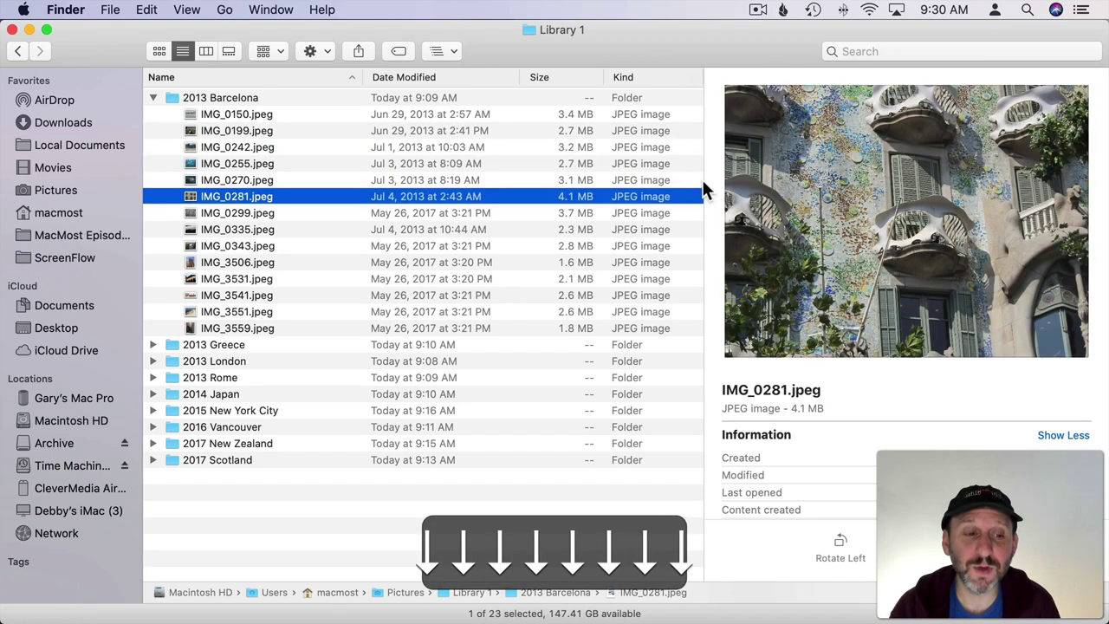
pyautogui.press('Down')
pyautogui.press('Down')
pyautogui.press('Down')
pyautogui.press('Down')
pyautogui.press('Down')
pyautogui.press('Down')
pyautogui.press('Down')
pyautogui.press('Down')
pyautogui.press('Down')
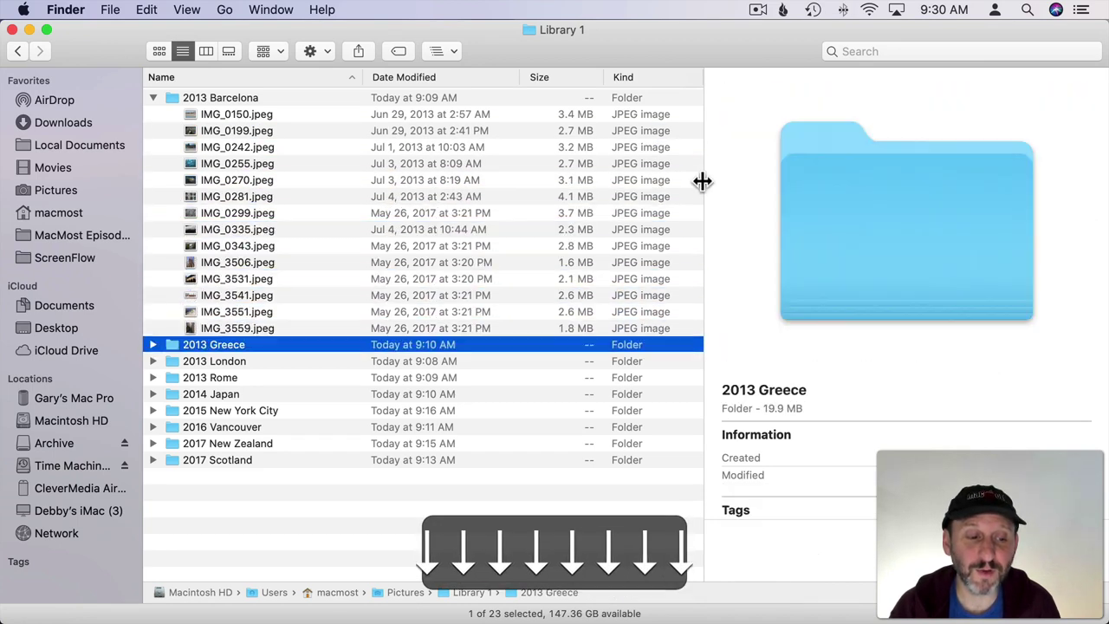
pyautogui.press('Right')
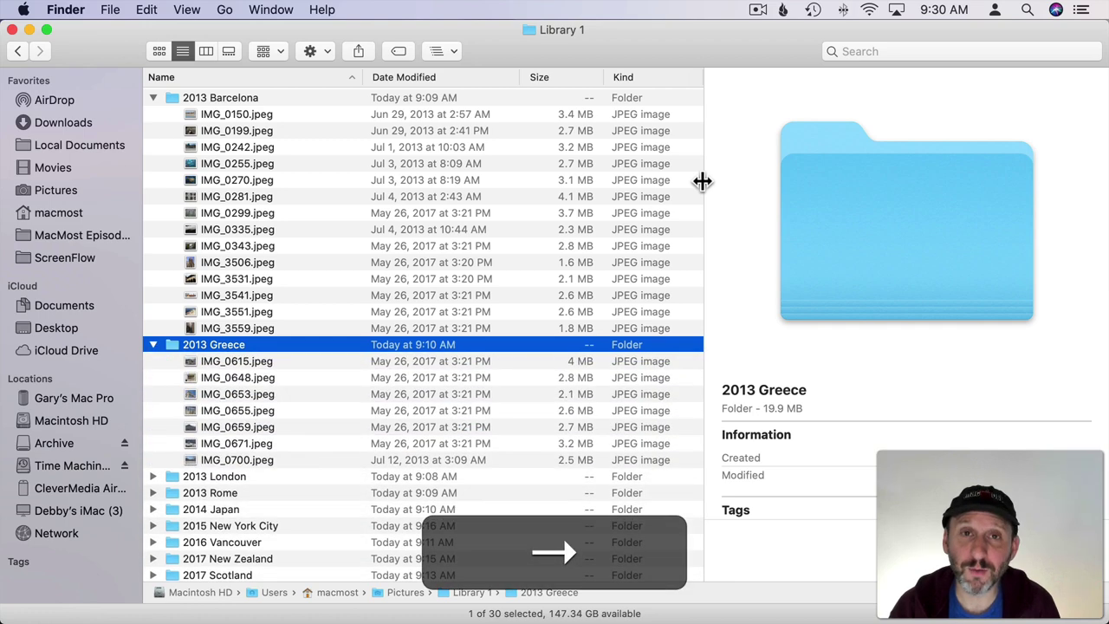
pyautogui.press('Down')
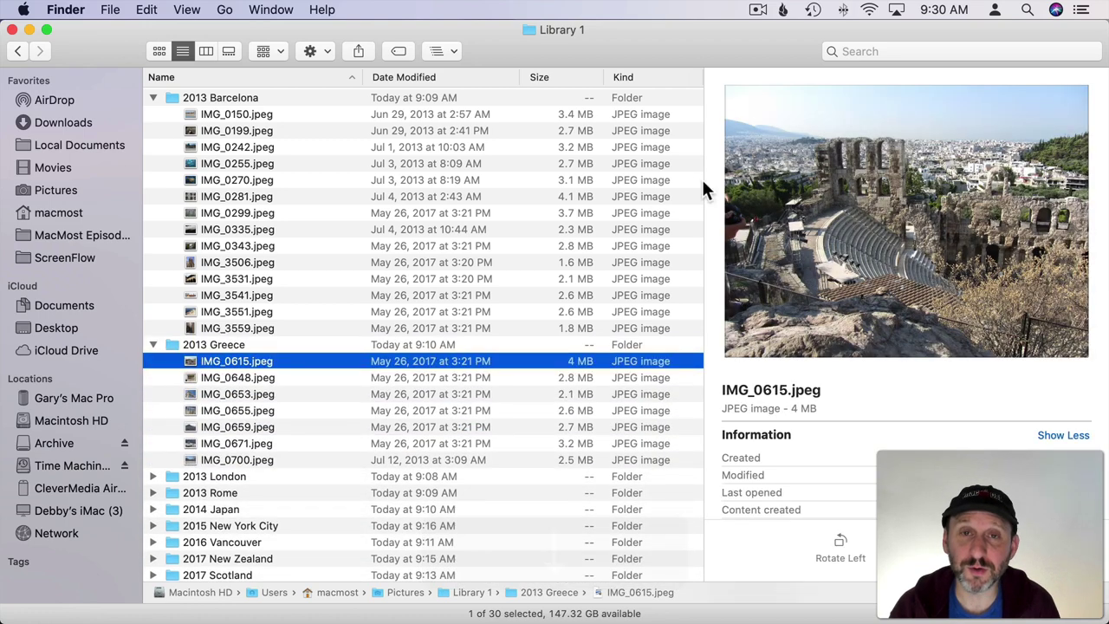
pyautogui.press('Up')
pyautogui.press('Left')
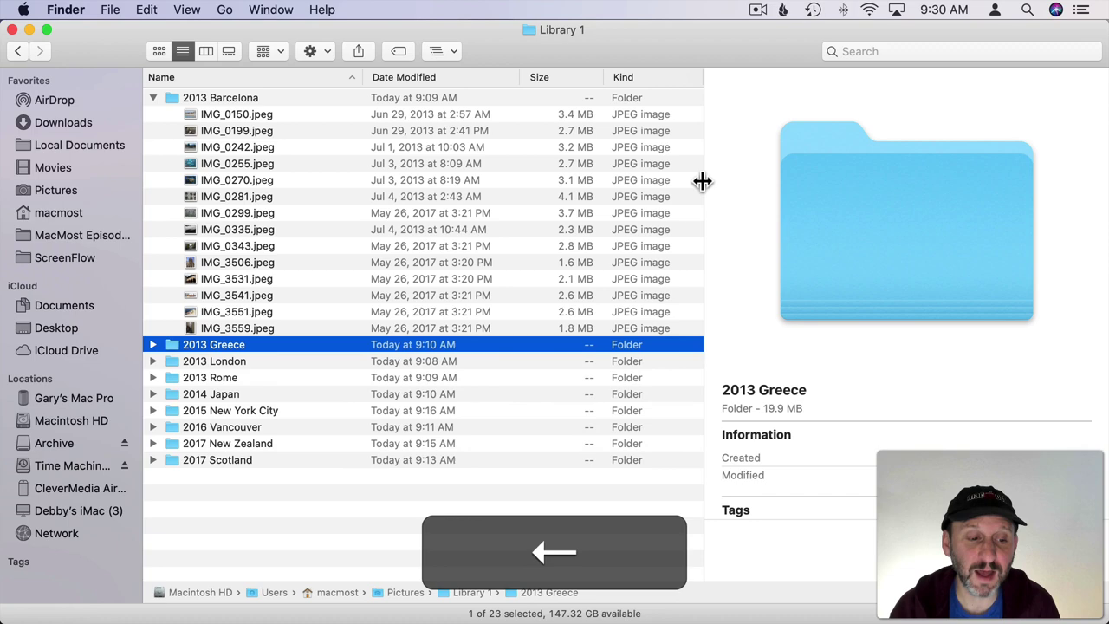
pyautogui.press('Up')
pyautogui.press('Up')
pyautogui.press('Up')
pyautogui.press('Up')
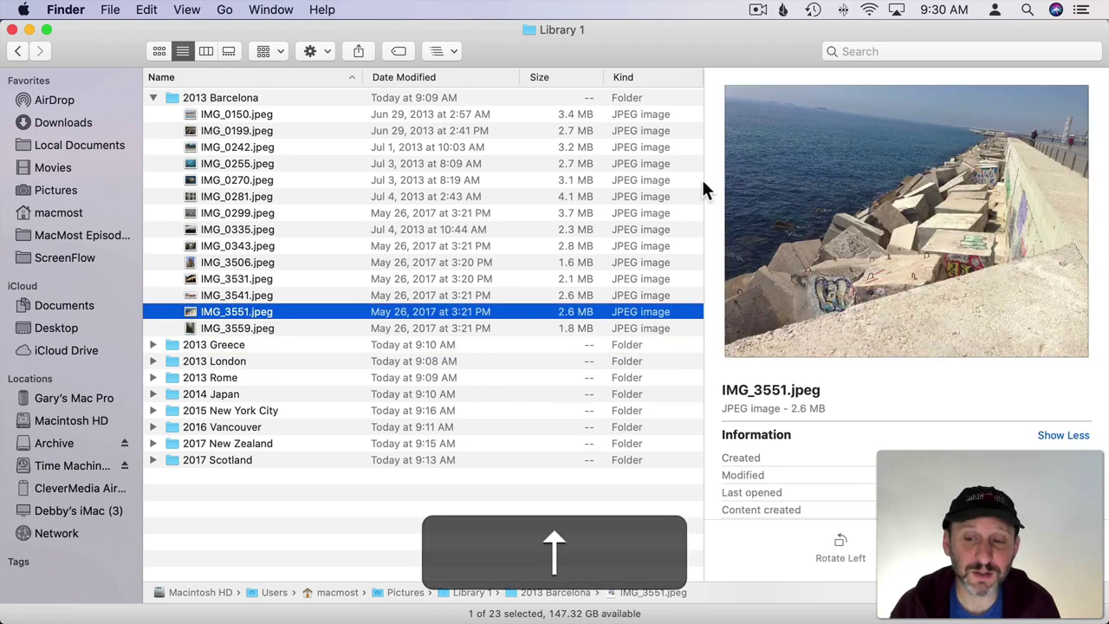
pyautogui.press('Up')
pyautogui.press('Up')
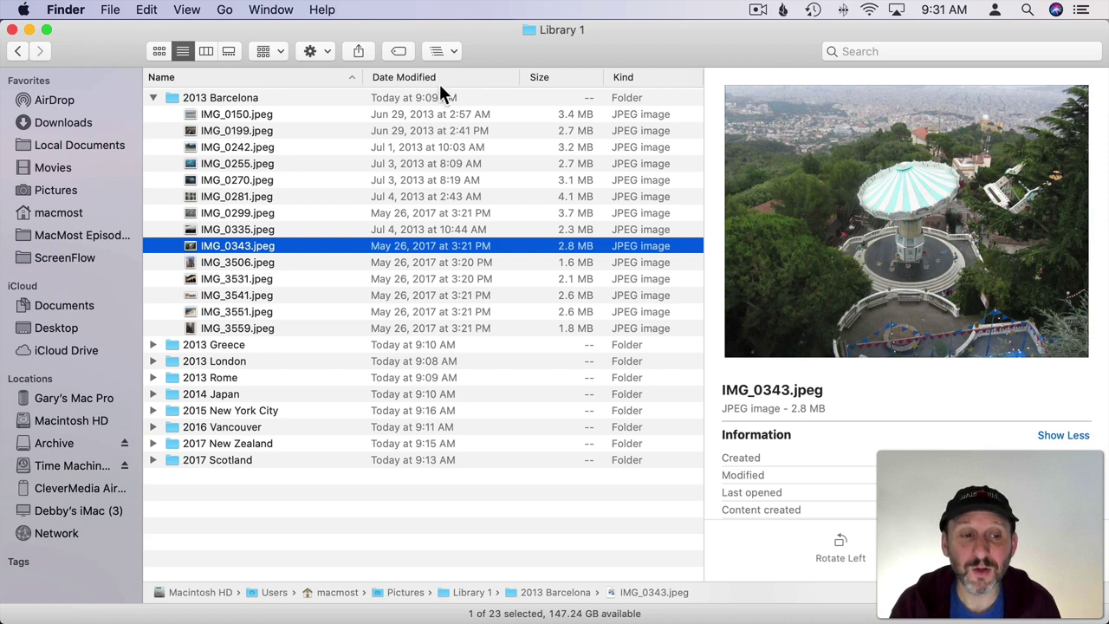
pyautogui.press('super+1')
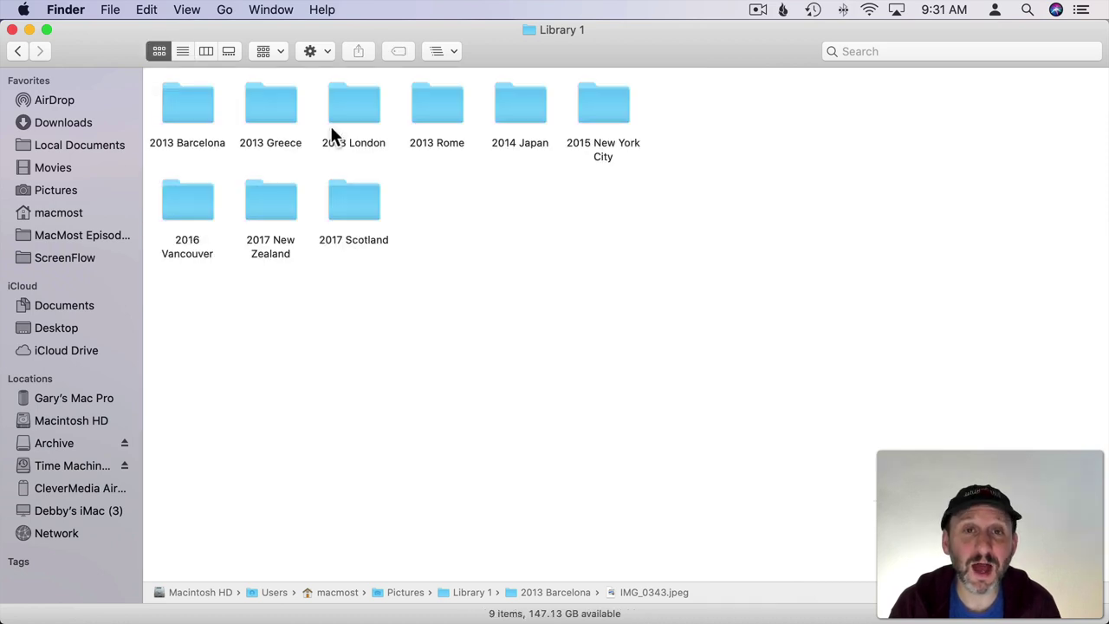
# - Open 2017 New Zealand, show the status bar, and enlarge the thumbnails to maximum size
pyautogui.doubleClick(267, 204)
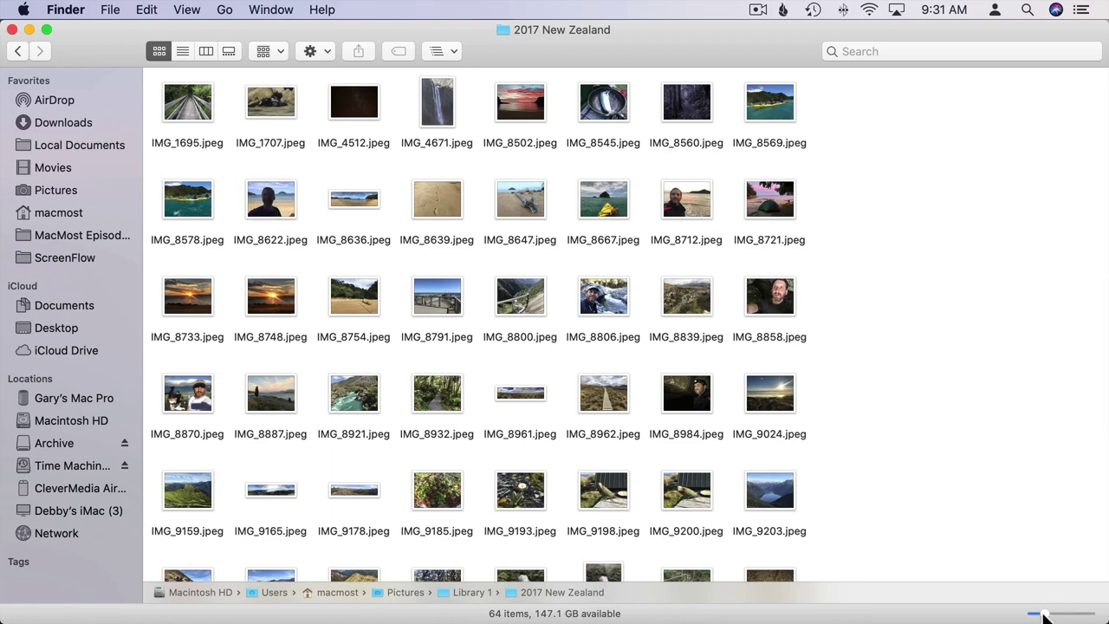
pyautogui.moveTo(1046, 617); pyautogui.dragTo(1061, 614)
pyautogui.click(188, 9)
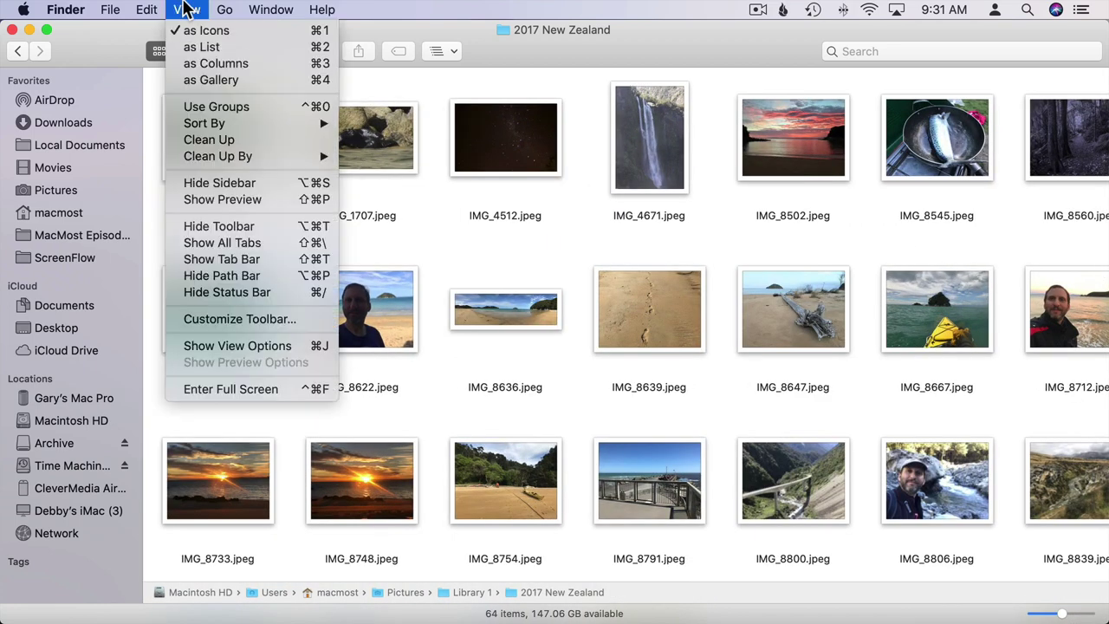
pyautogui.click(227, 292)
pyautogui.click(187, 10)
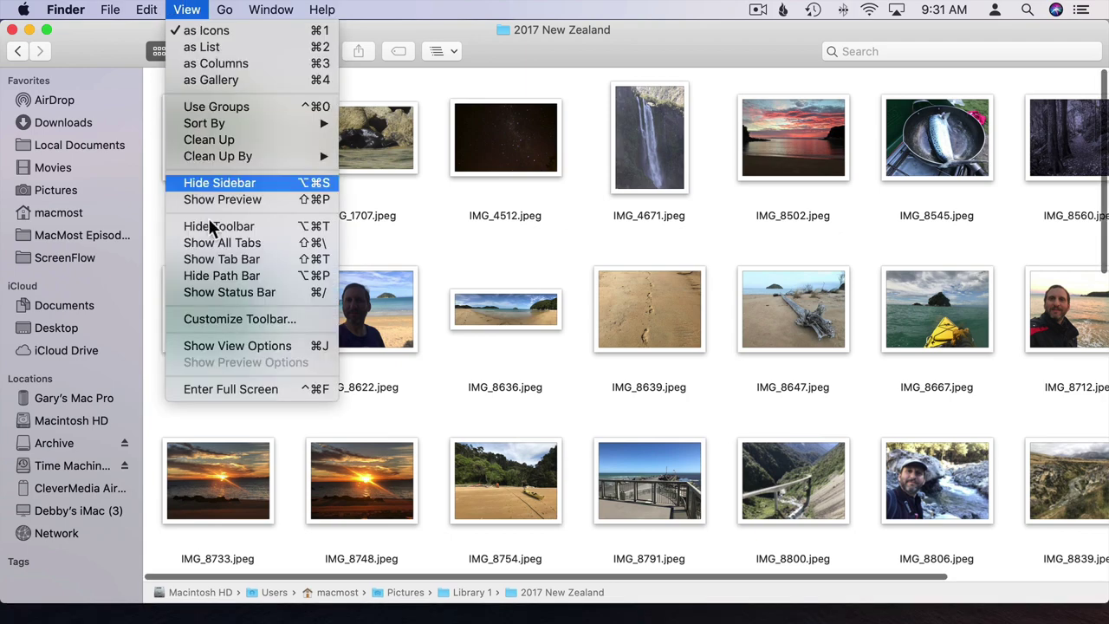
pyautogui.click(224, 295)
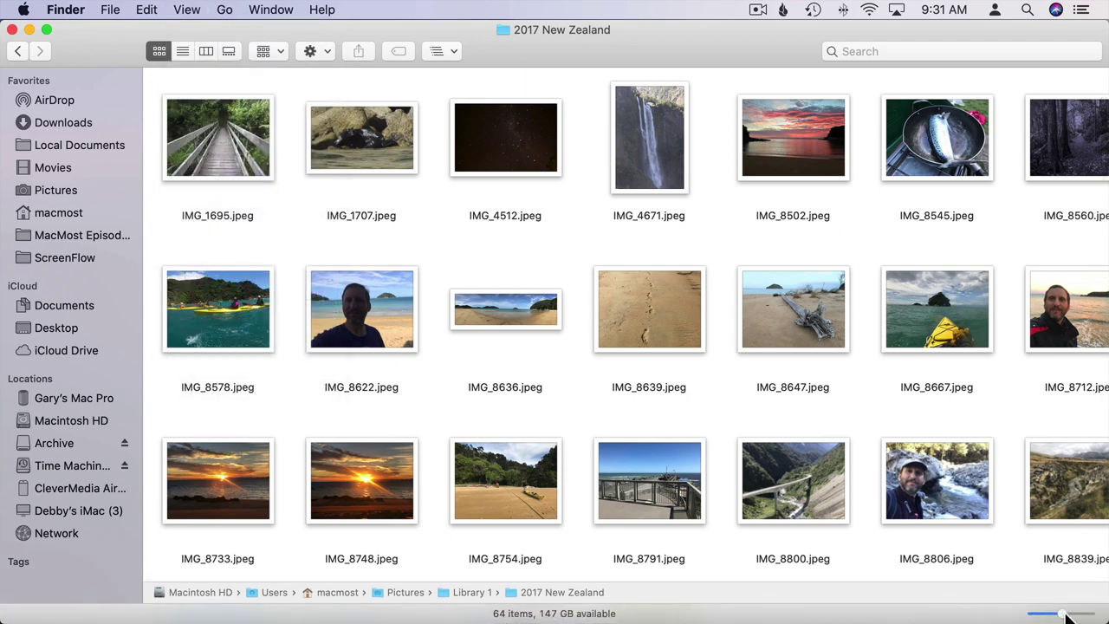
pyautogui.moveTo(1050, 613)
pyautogui.mouseDown()
pyautogui.moveTo(1079, 613)
pyautogui.moveTo(1057, 613)
pyautogui.mouseUp()
pyautogui.click(1095, 612)
# - Sort the photos by name, then turn sorting back off
pyautogui.click(187, 9)
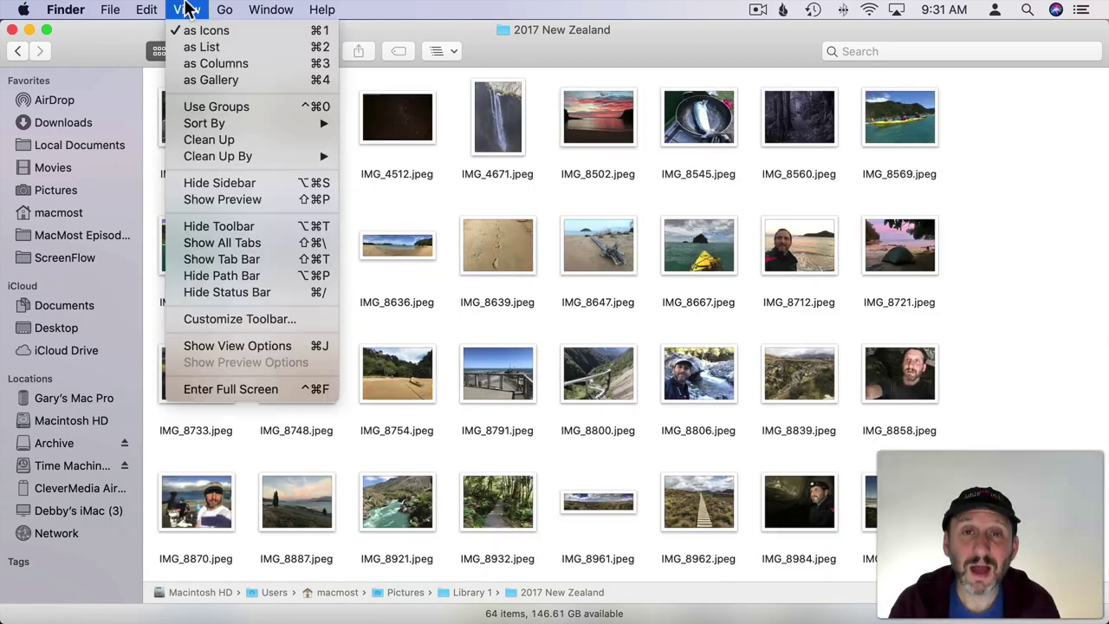
pyautogui.moveTo(217, 123)
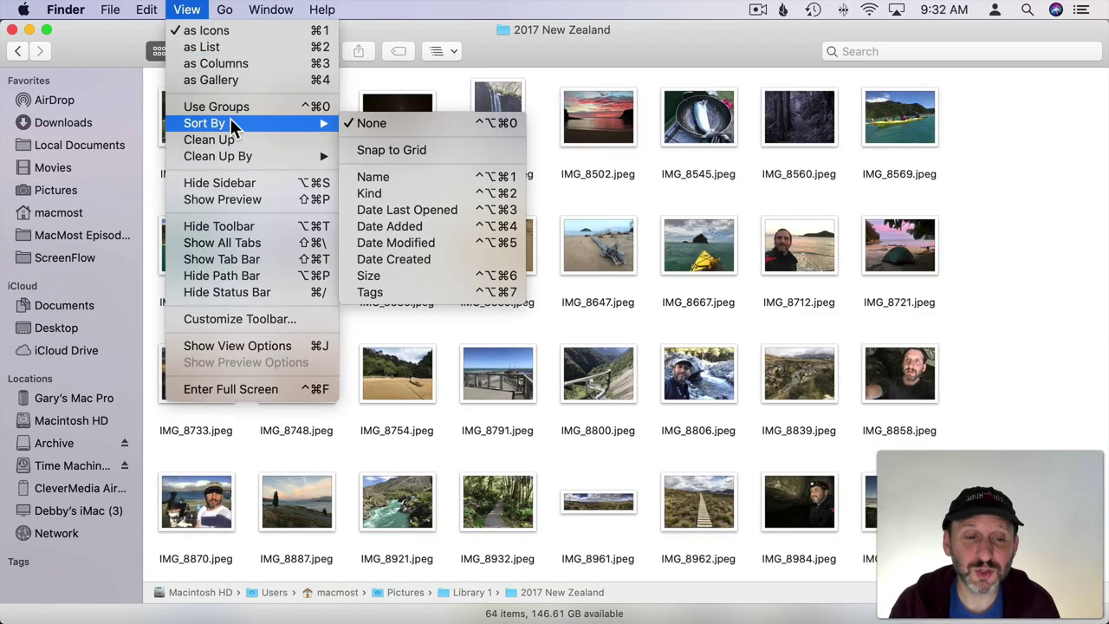
pyautogui.click(422, 183)
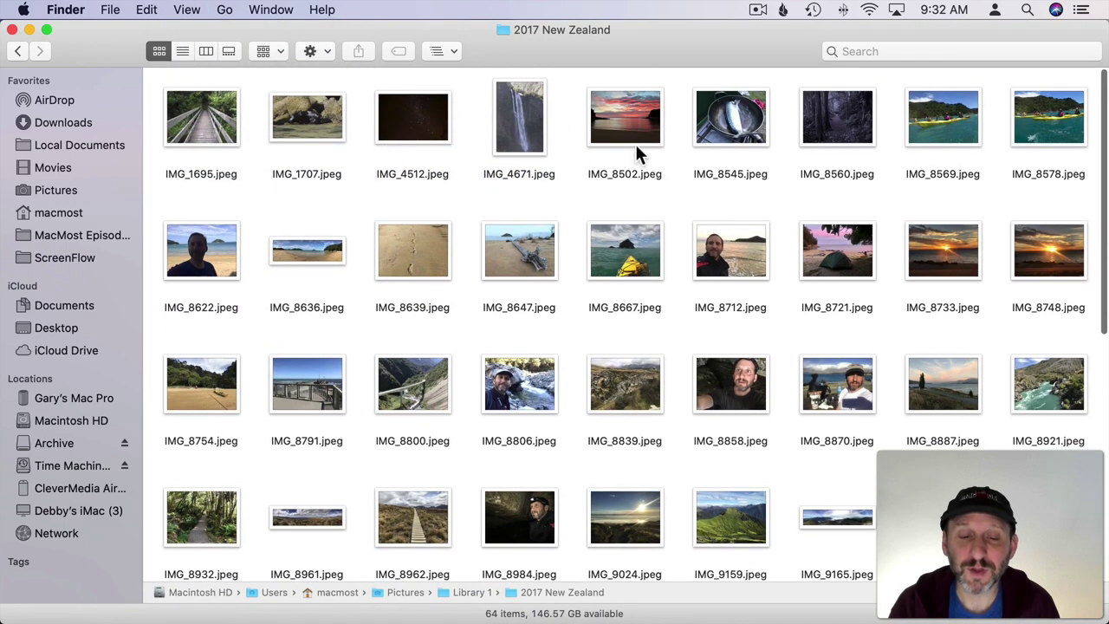
pyautogui.click(179, 14)
pyautogui.moveTo(216, 123)
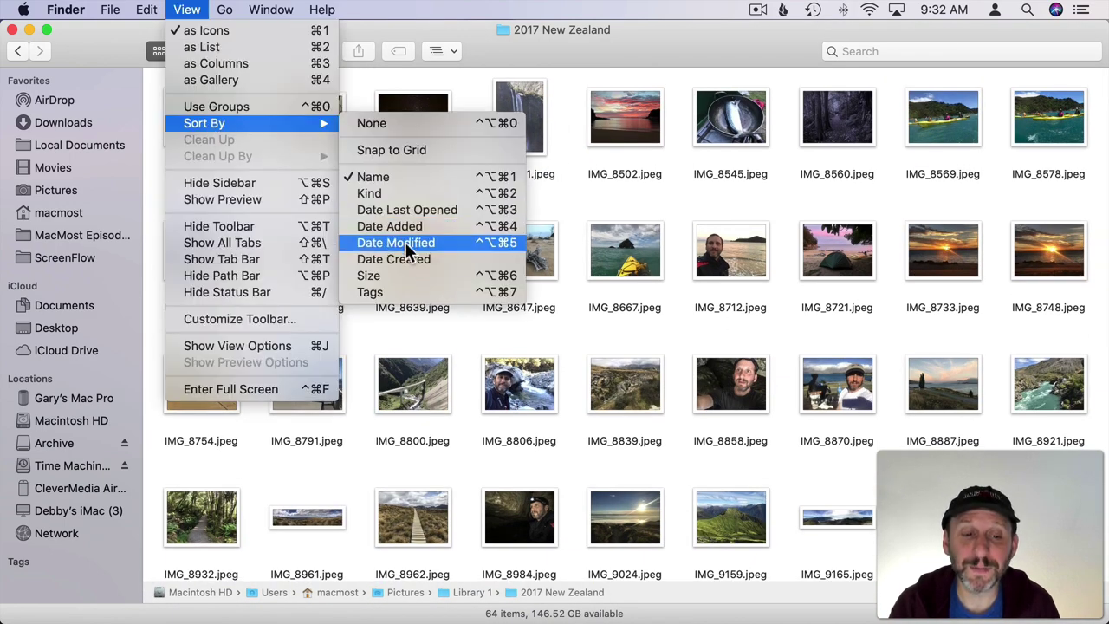
pyautogui.click(382, 130)
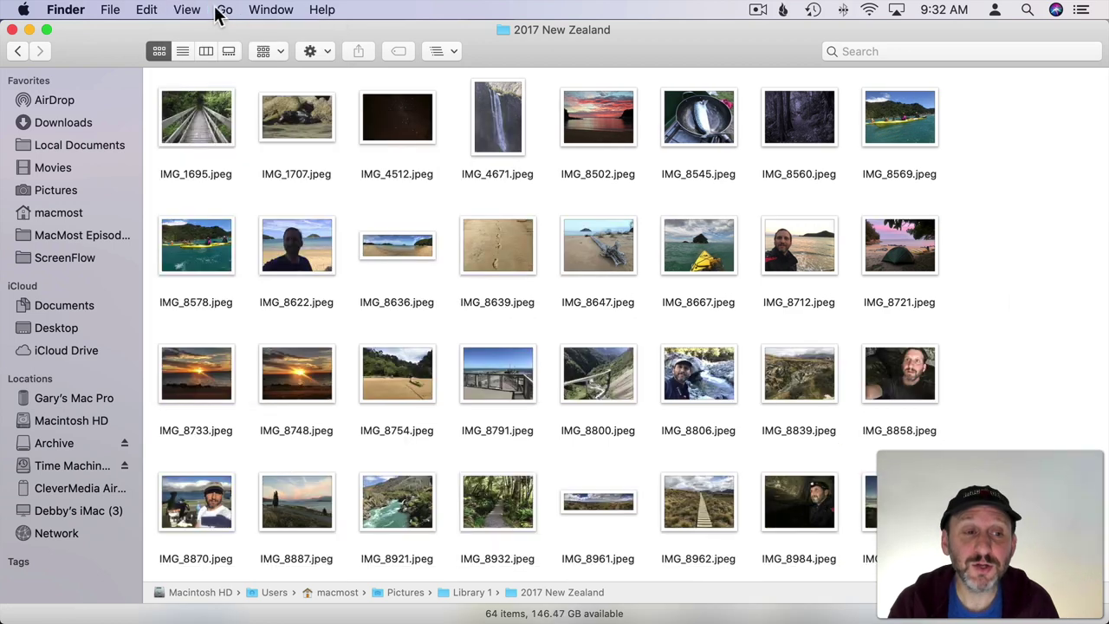
# - Show the preview pane and preview IMG_4671, IMG_8639, IMG_8647, IMG_8754 and IMG_8932
pyautogui.click(187, 10)
pyautogui.click(236, 199)
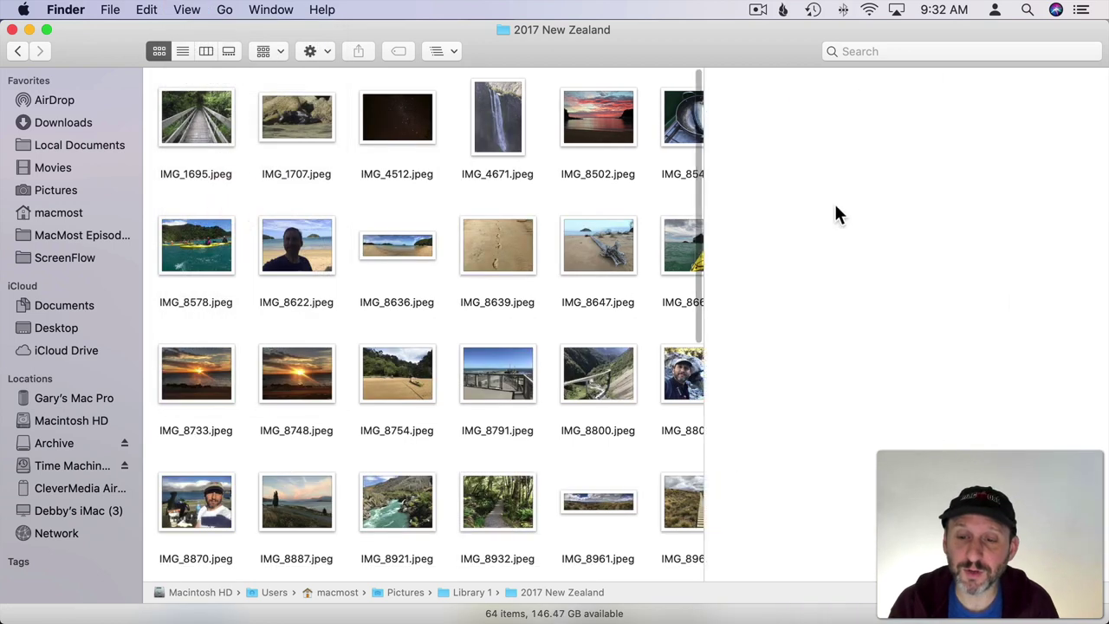
pyautogui.click(507, 148)
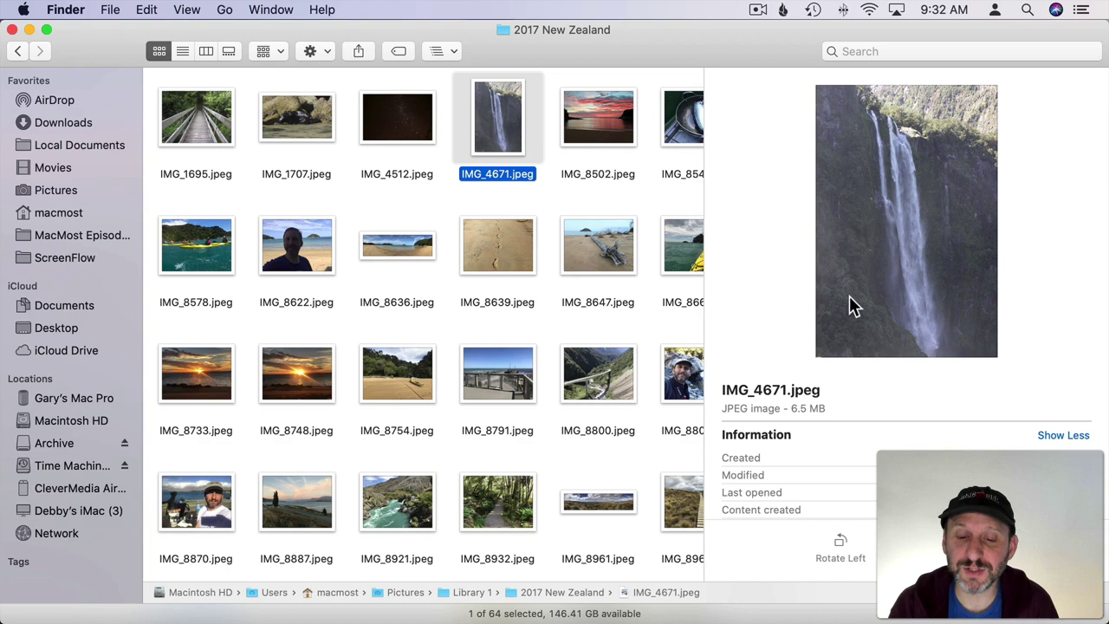
pyautogui.click(514, 250)
pyautogui.click(574, 248)
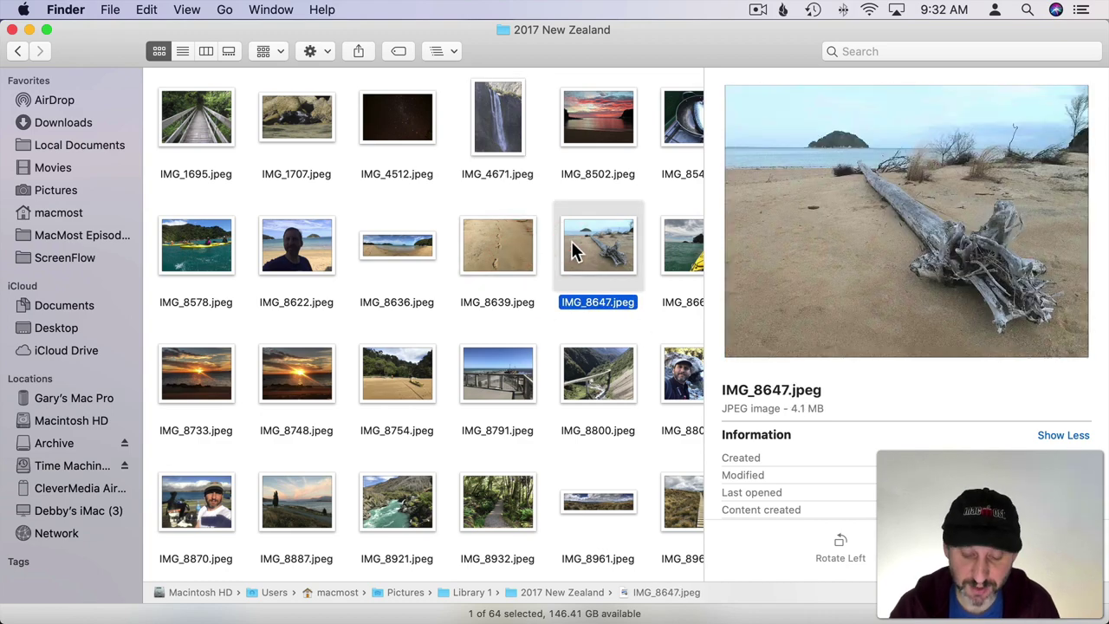
pyautogui.press('Left')
pyautogui.press('Left')
pyautogui.press('Down')
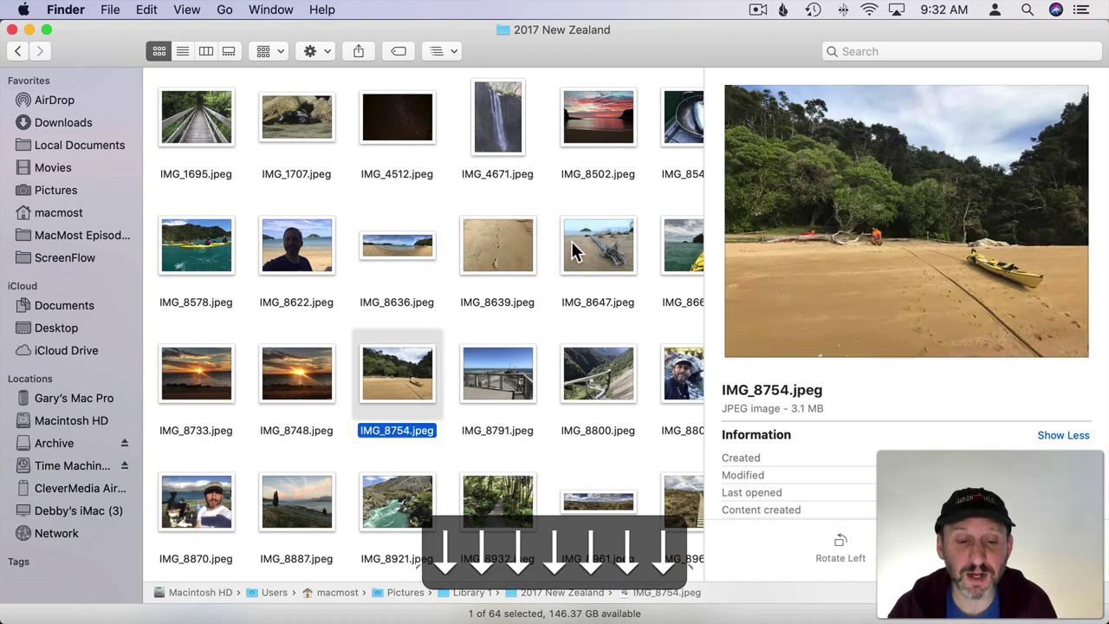
pyautogui.press('Right')
pyautogui.press('Down')
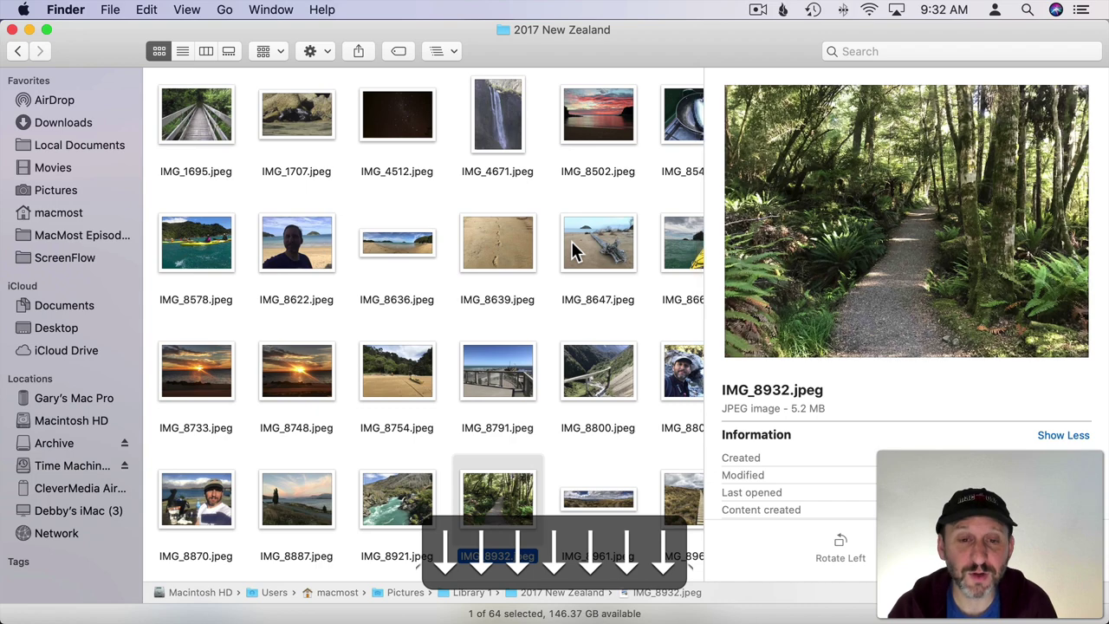
# - Go up to Library 1, open 2017 Scotland, and preview IMG_0972.jpeg and IMG_1146.jpeg
pyautogui.press('super')
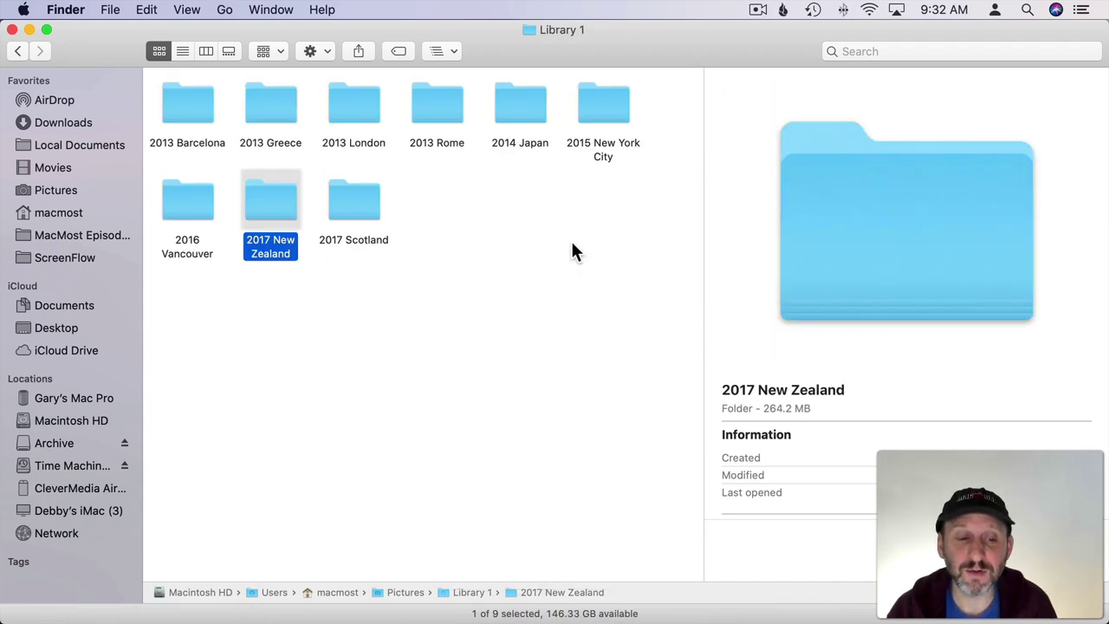
pyautogui.press('Right')
pyautogui.press('super+Down')
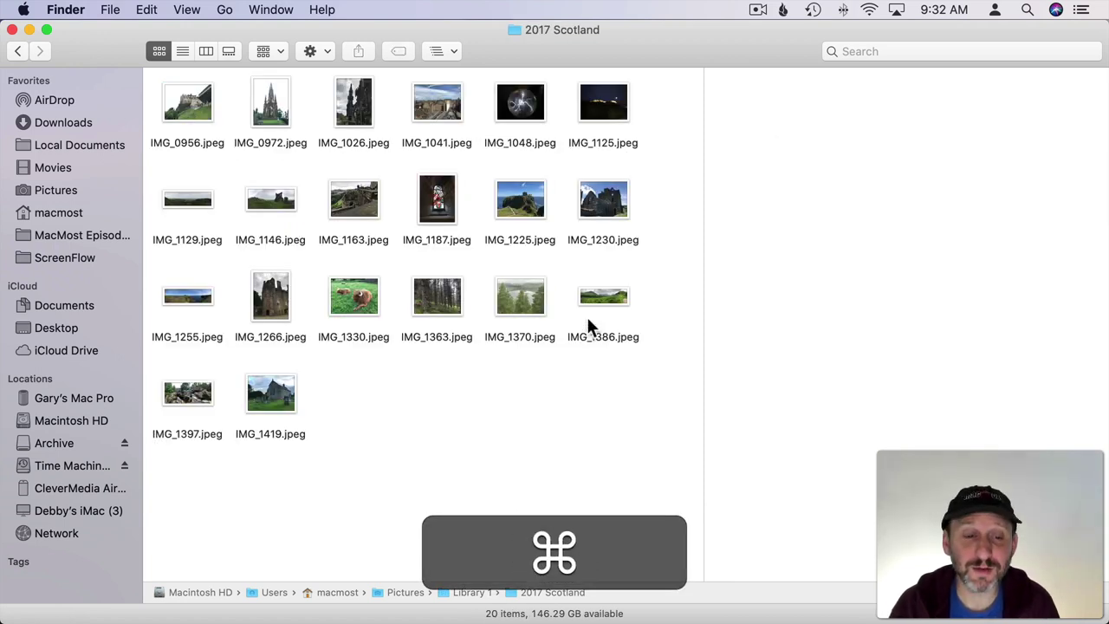
pyautogui.press('Right')
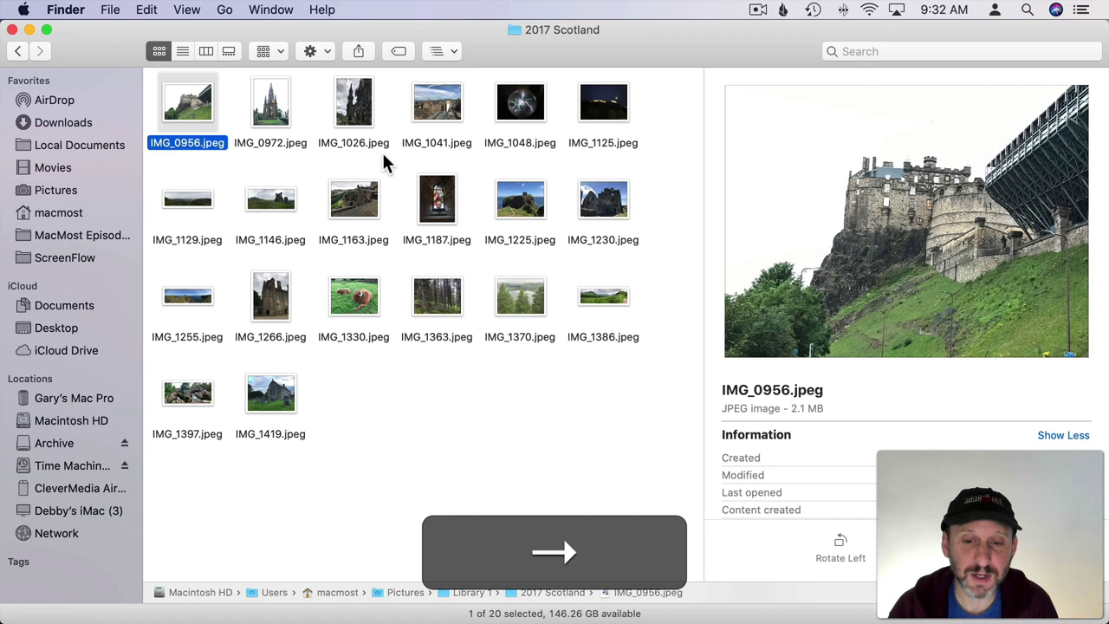
pyautogui.press('Right')
pyautogui.press('Down')
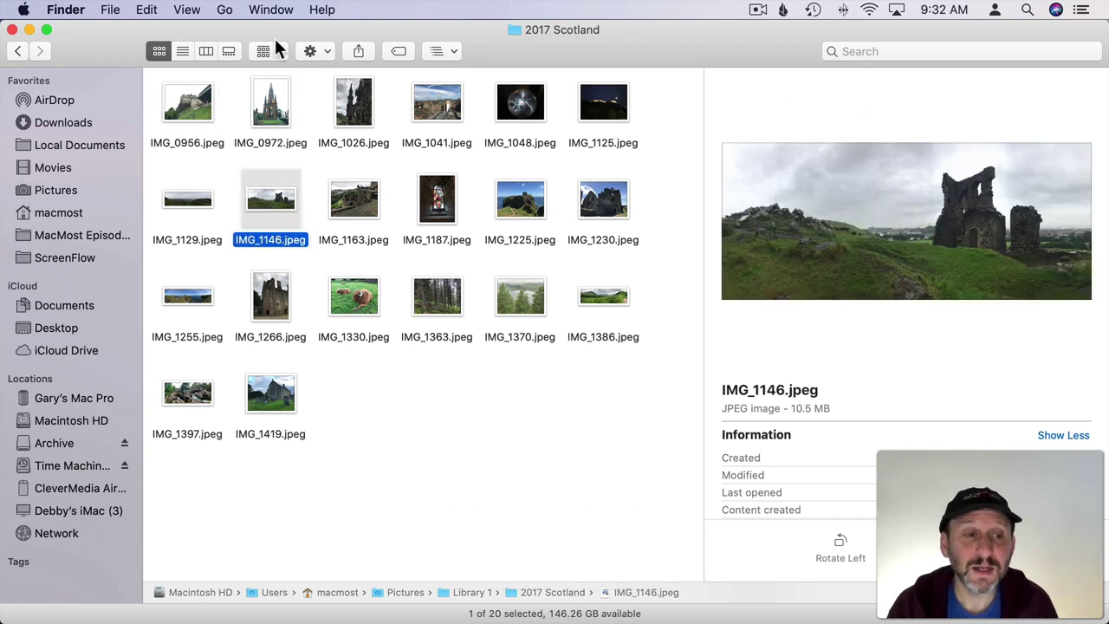
# - Show the folder in gallery view and step forward and back through the photos
pyautogui.click(236, 50)
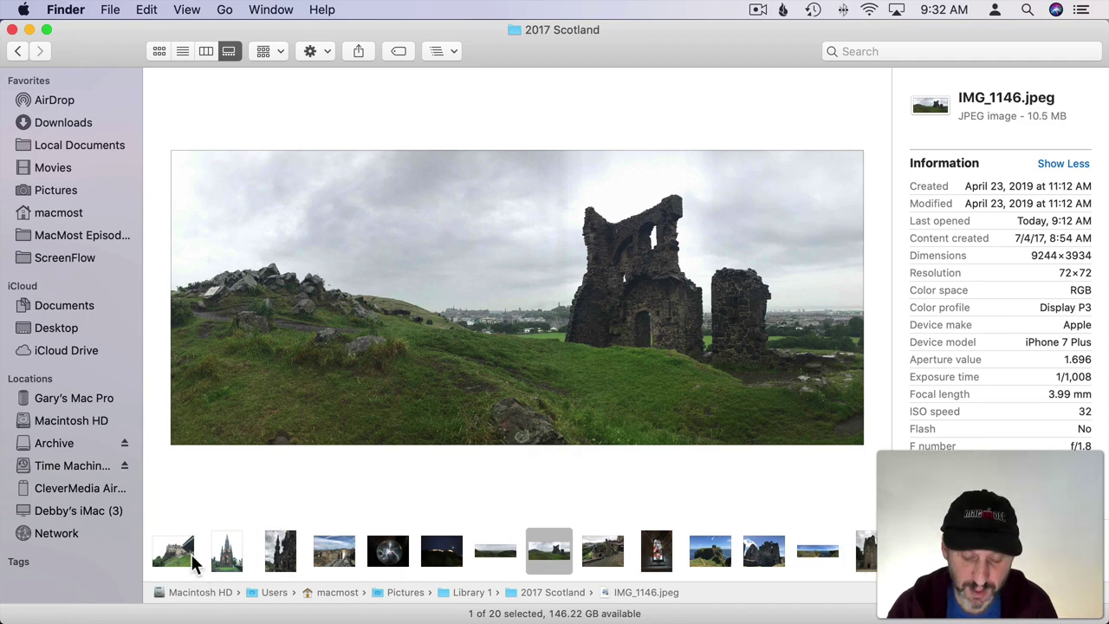
pyautogui.press('Right')
pyautogui.press('Right')
pyautogui.press('Right')
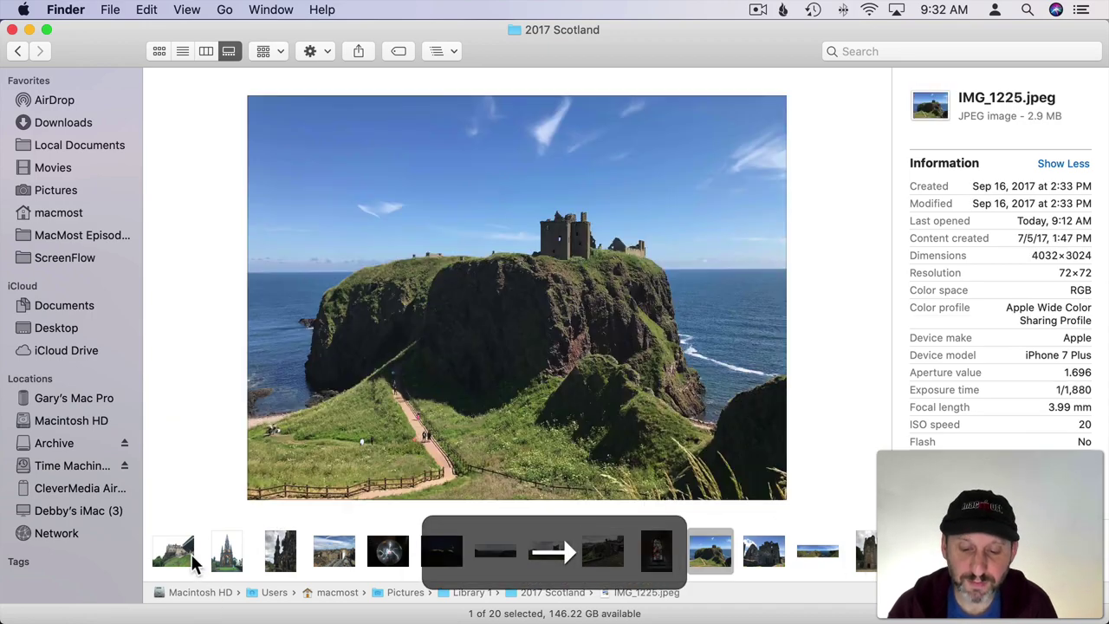
pyautogui.press('Left')
pyautogui.press('Left')
pyautogui.press('Left')
pyautogui.press('Left')
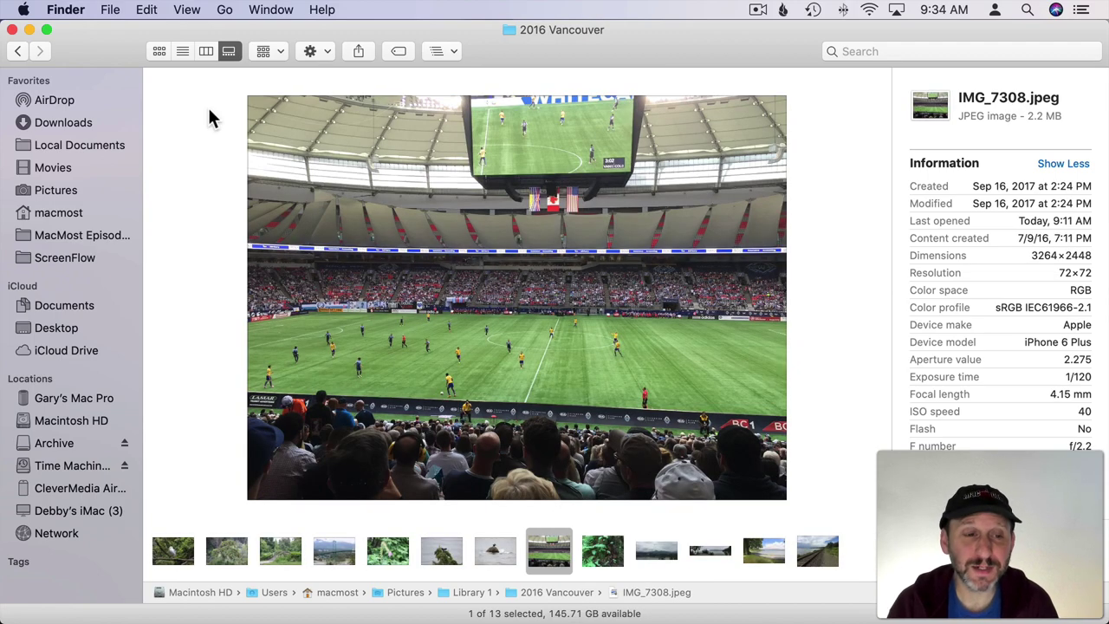
# - Switch to column view and add the comment 'Bridge' to IMG_4227.jpeg in its Info window
pyautogui.click(205, 52)
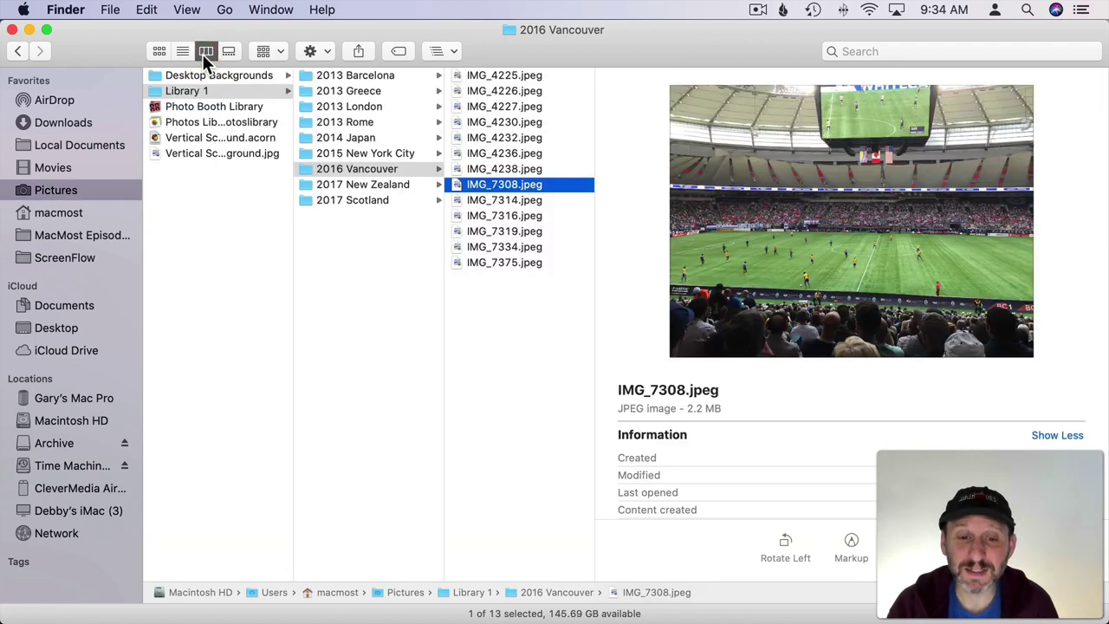
pyautogui.press('Return')
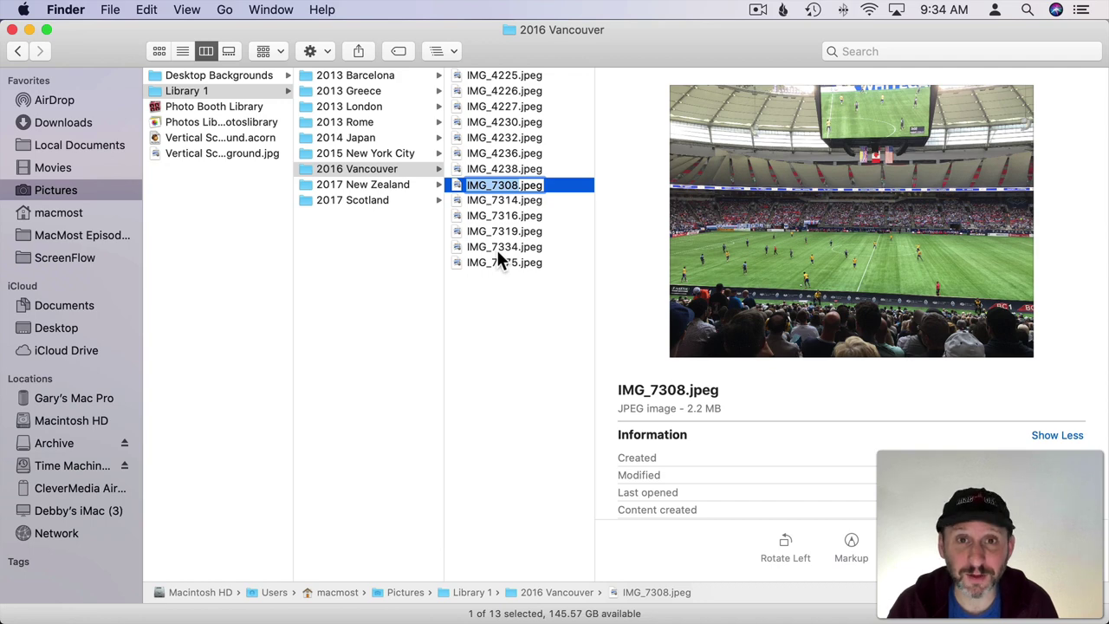
pyautogui.press('super+i')
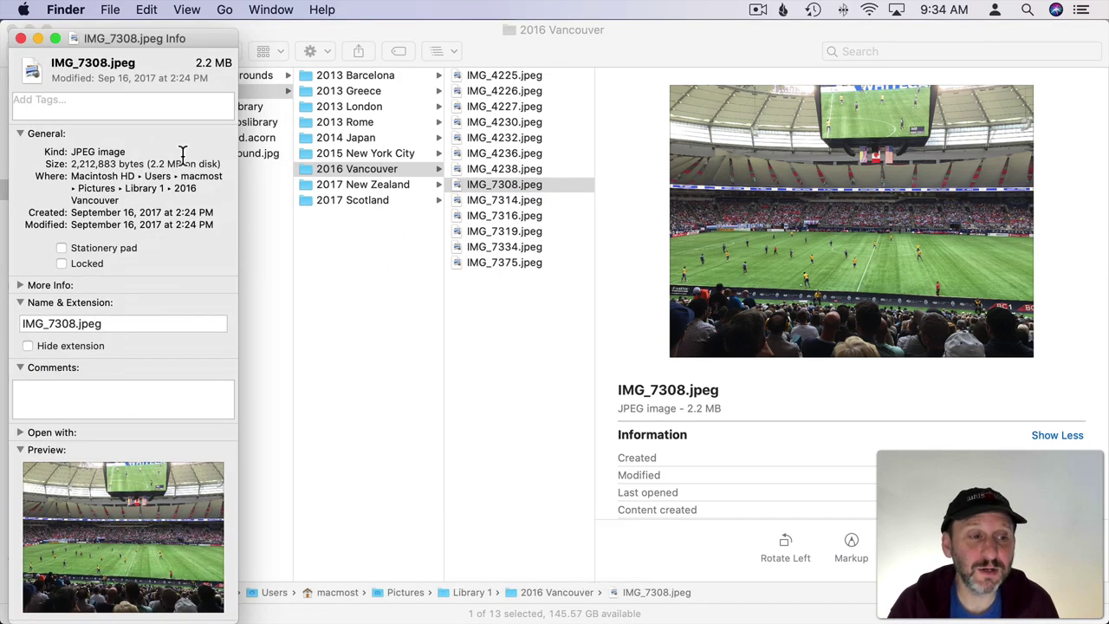
pyautogui.click(93, 103)
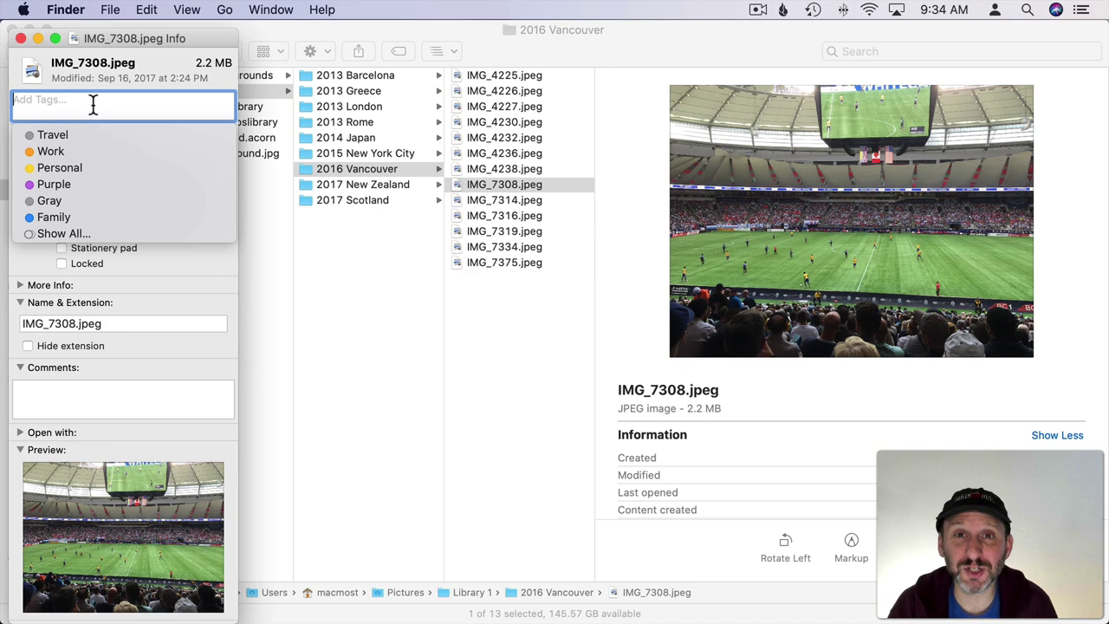
pyautogui.click(58, 405)
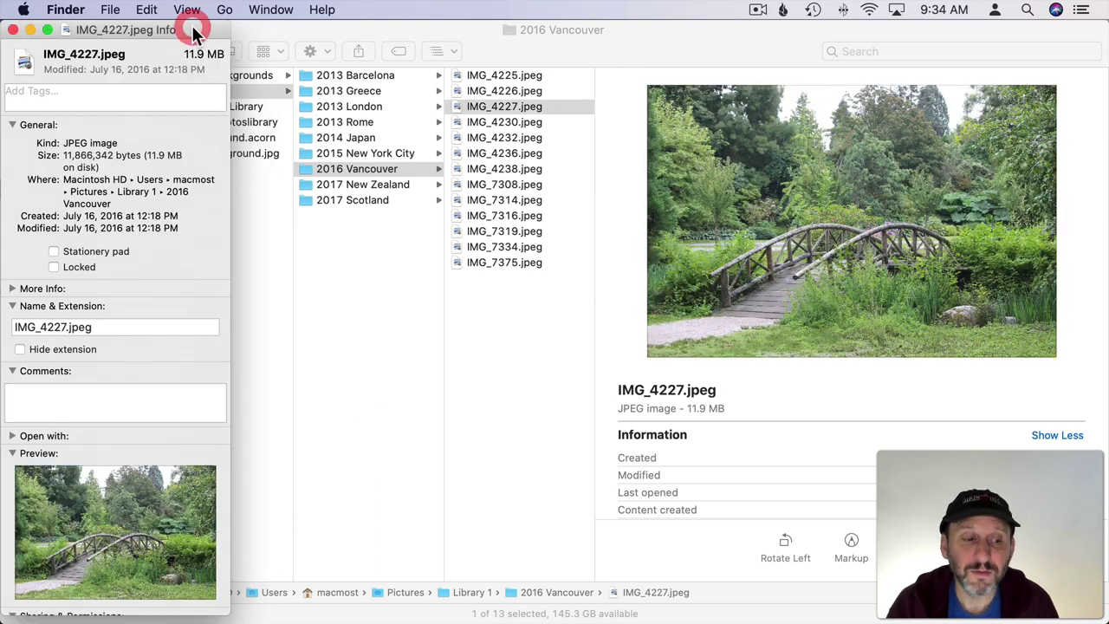
pyautogui.click(95, 394)
pyautogui.write('Bridge')
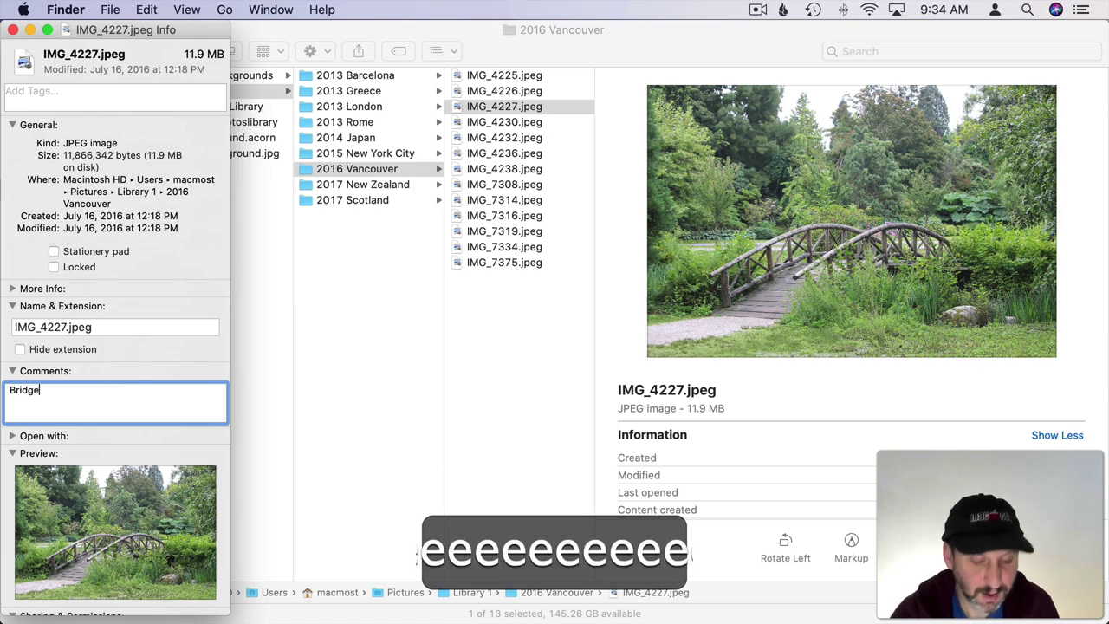
pyautogui.press('Return')
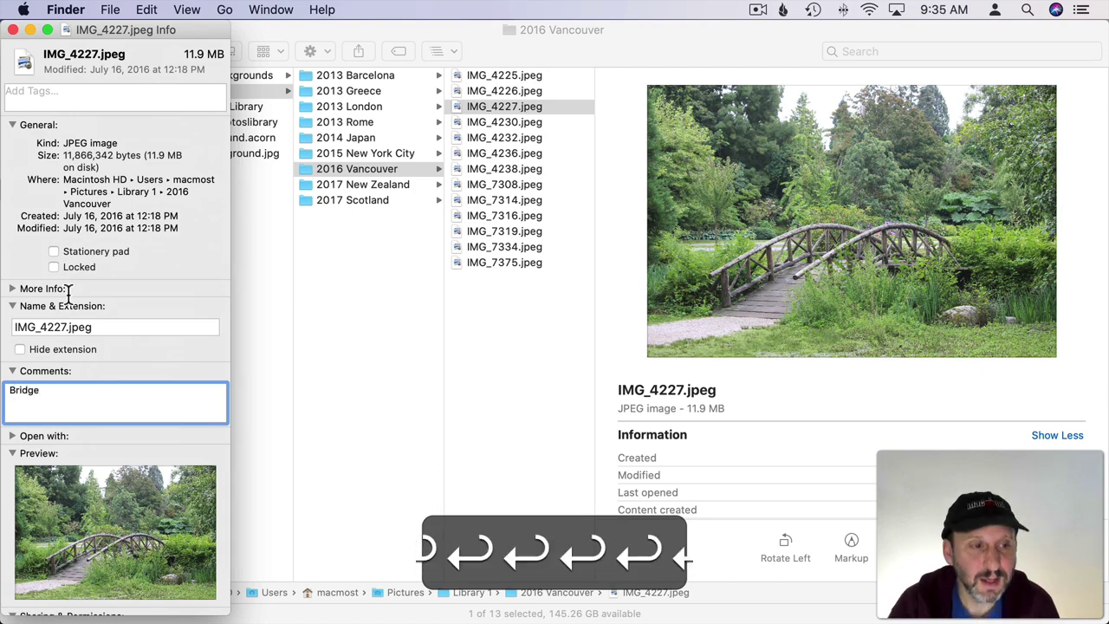
# - Close the Info window, check the Bridge comment in list view, then return to column view
pyautogui.click(12, 29)
pyautogui.click(182, 51)
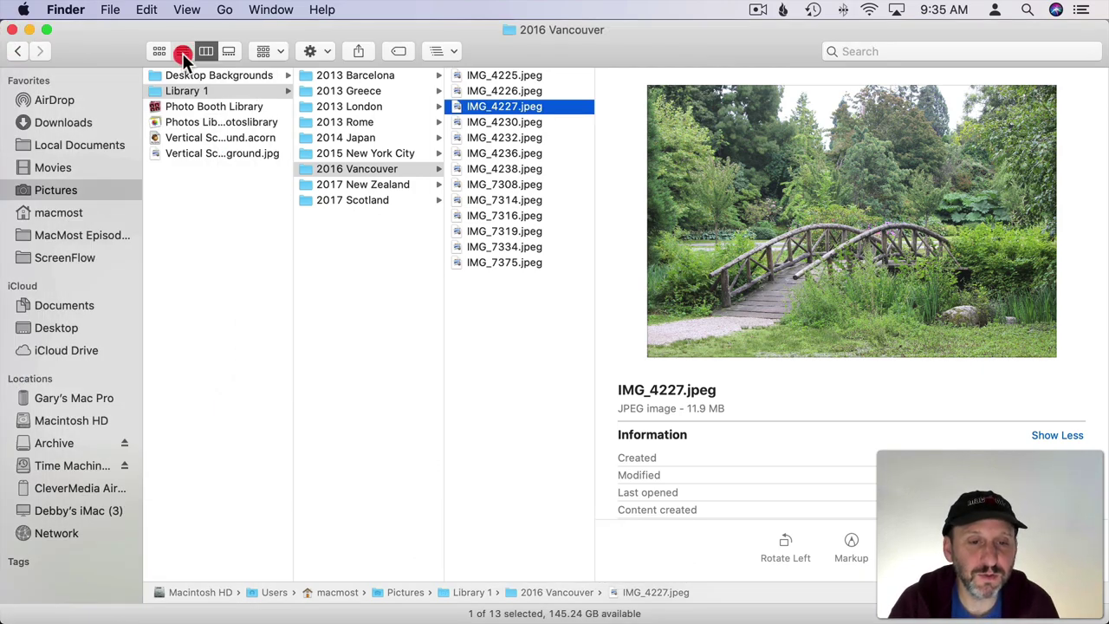
pyautogui.press('super+j')
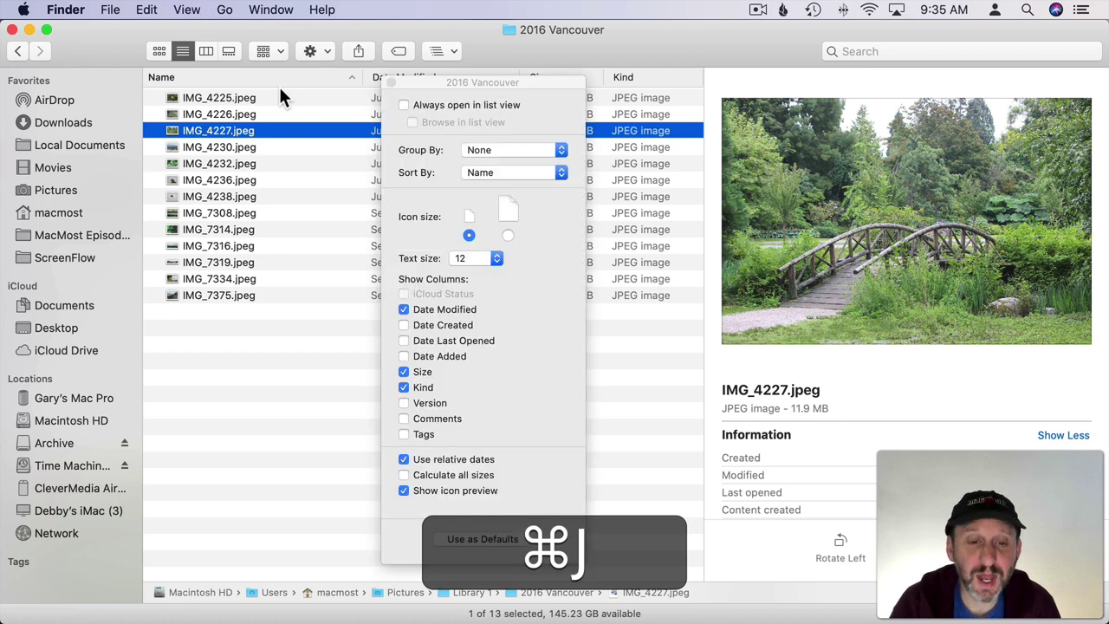
pyautogui.click(390, 81)
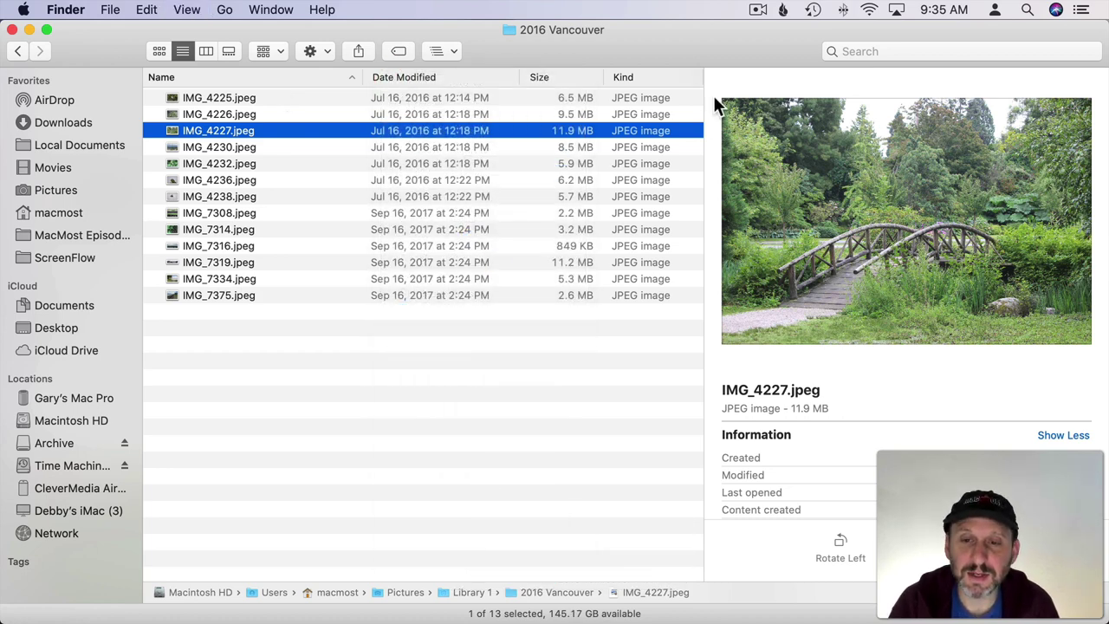
pyautogui.click(203, 10)
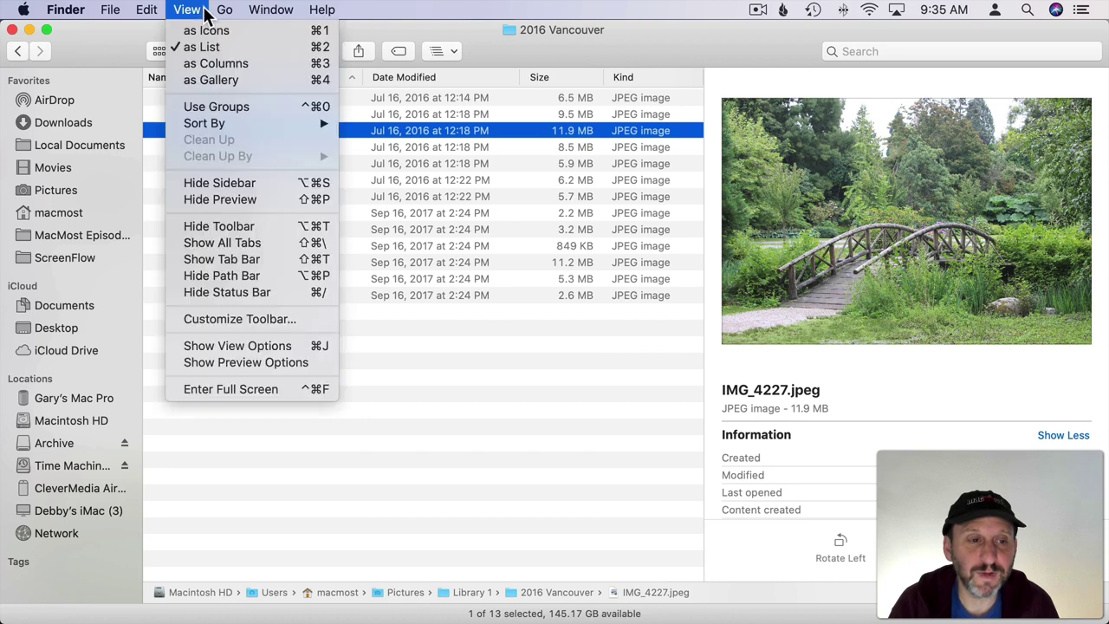
pyautogui.click(227, 201)
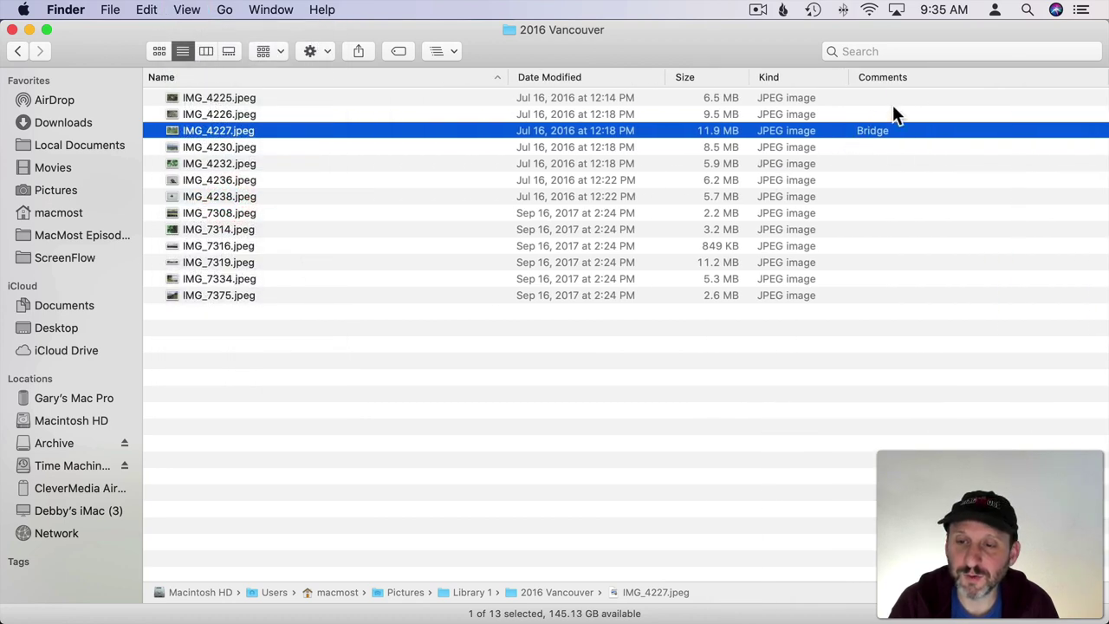
pyautogui.click(887, 145)
pyautogui.click(885, 129)
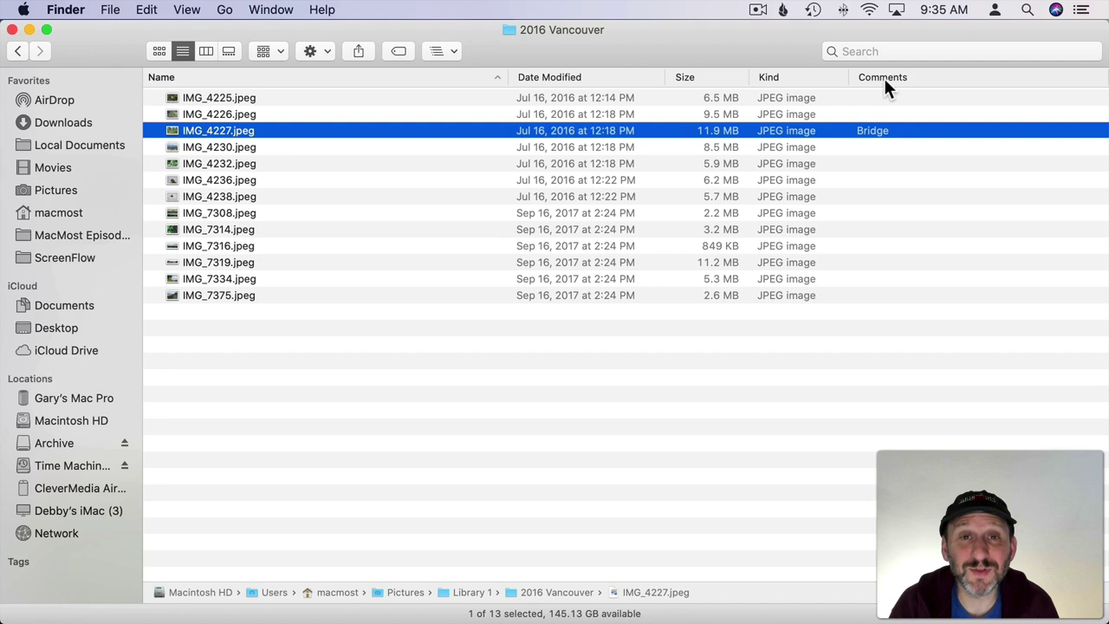
pyautogui.click(206, 51)
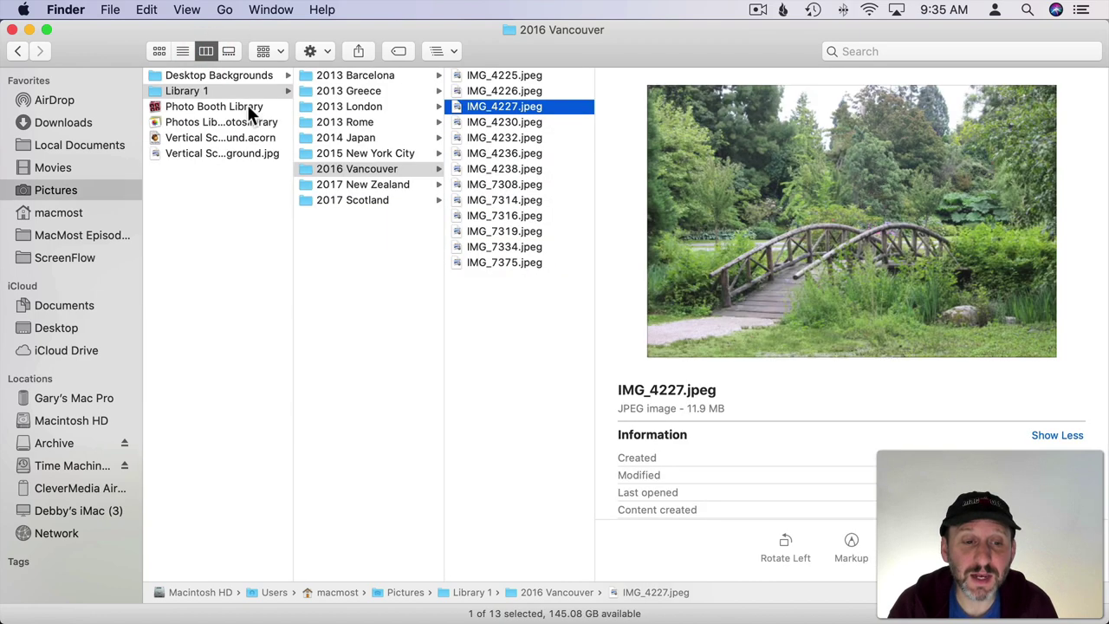
pyautogui.press('super+i')
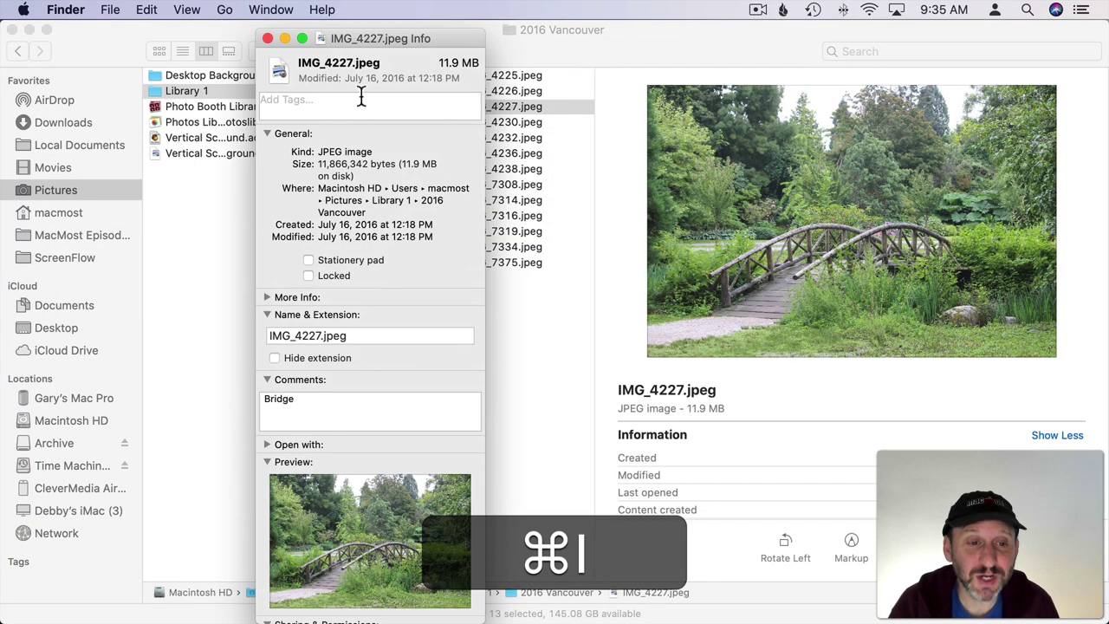
pyautogui.click(267, 35)
pyautogui.press('super+alt+i')
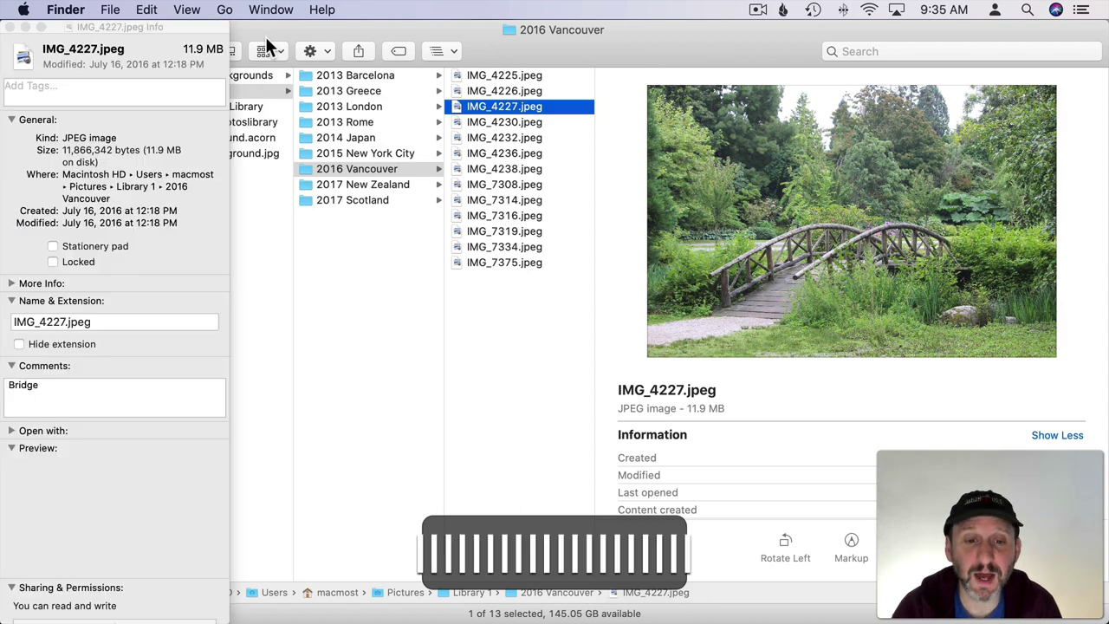
pyautogui.click(496, 141)
pyautogui.press('Down')
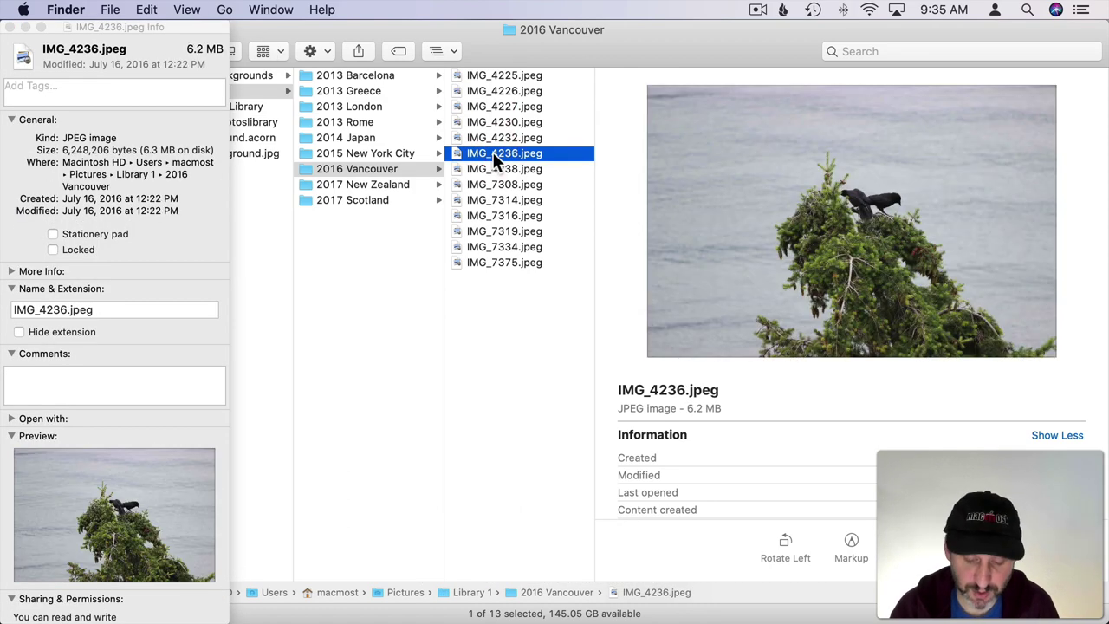
pyautogui.press('Down')
pyautogui.press('Down')
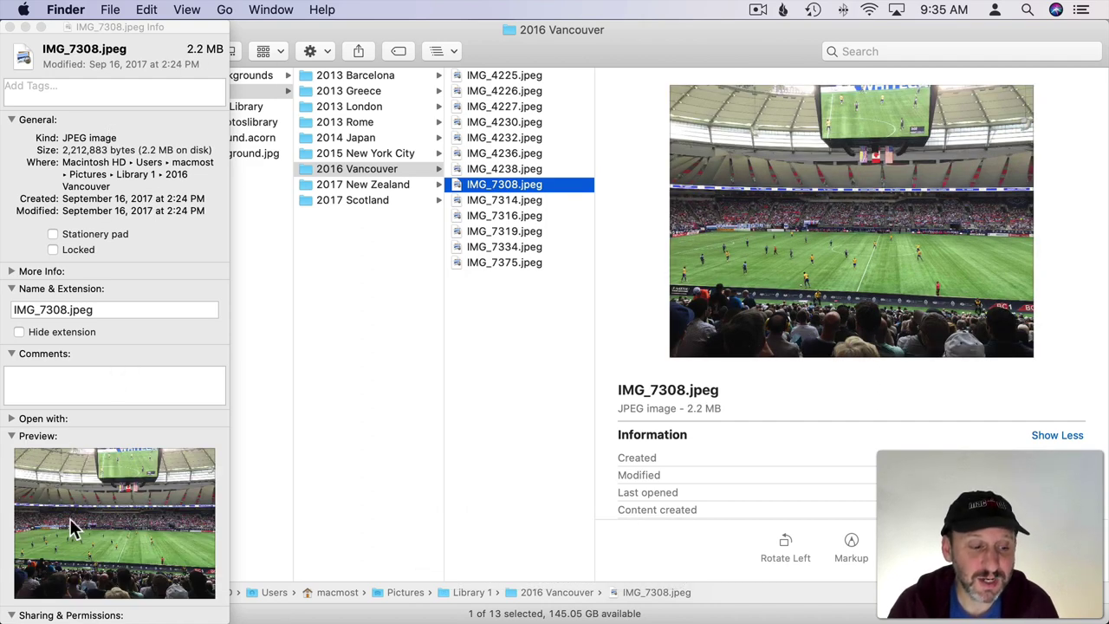
pyautogui.moveTo(231, 384); pyautogui.dragTo(389, 382)
pyautogui.click(188, 9)
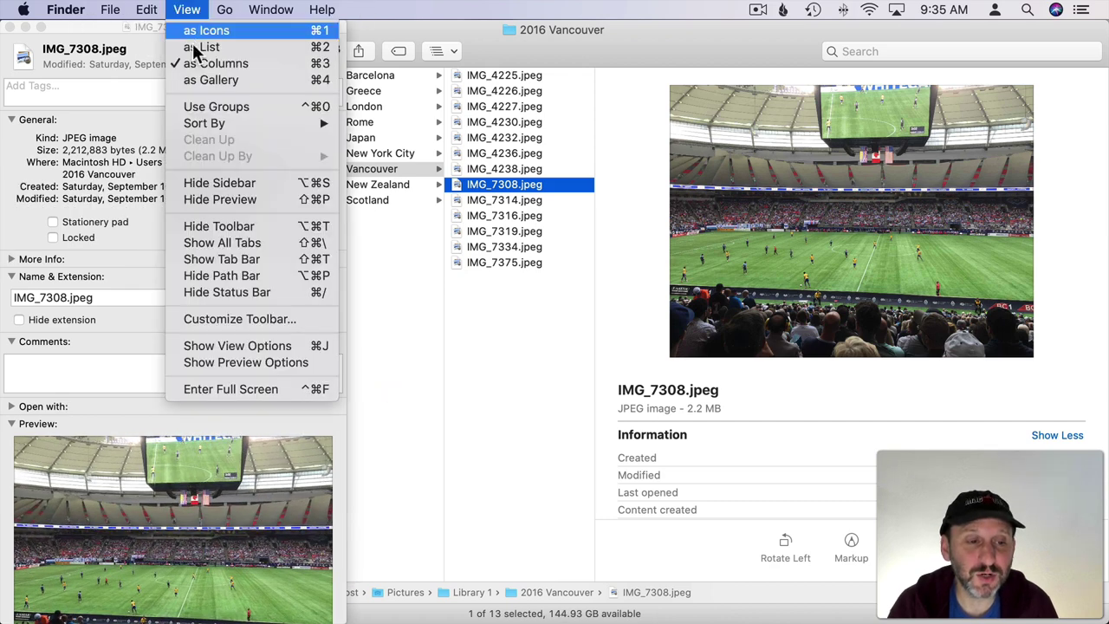
pyautogui.click(221, 199)
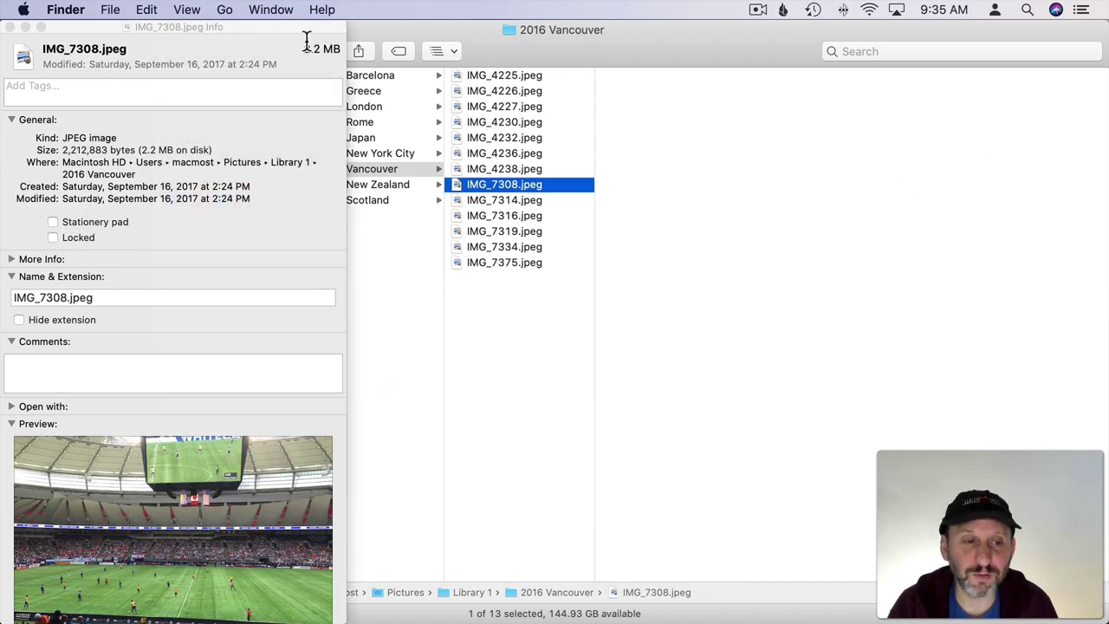
pyautogui.moveTo(272, 29); pyautogui.dragTo(989, 29)
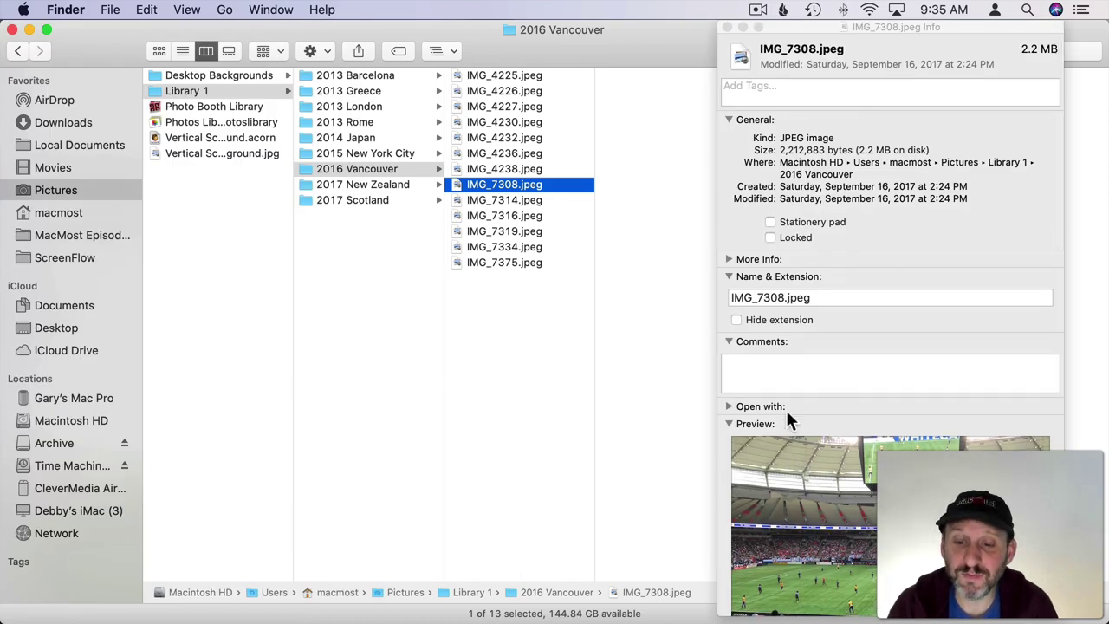
pyautogui.click(768, 297)
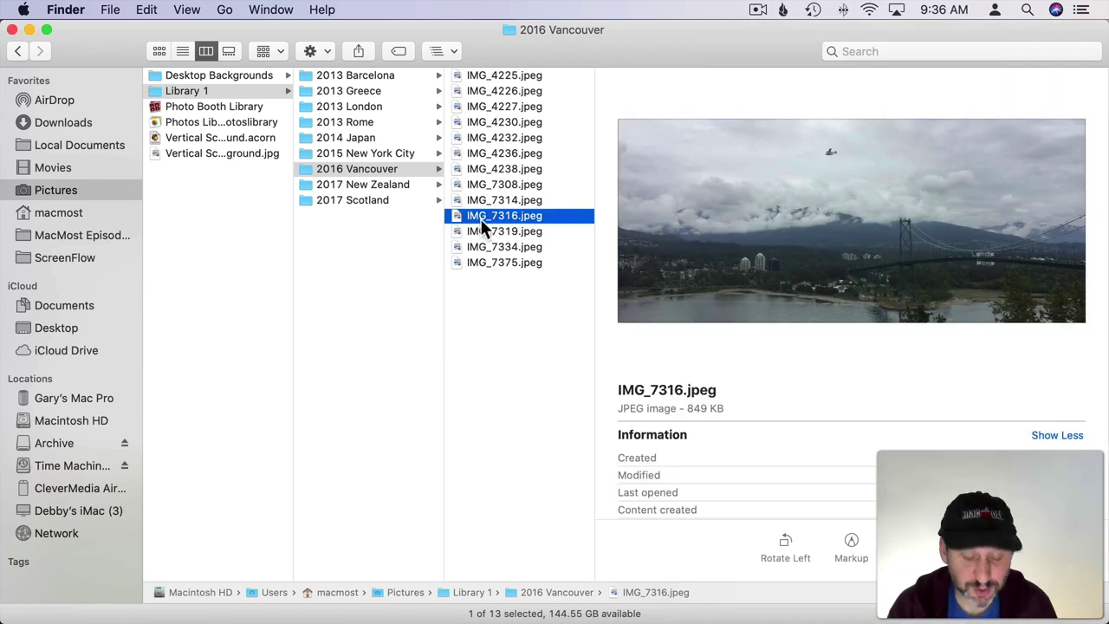
pyautogui.press('space')
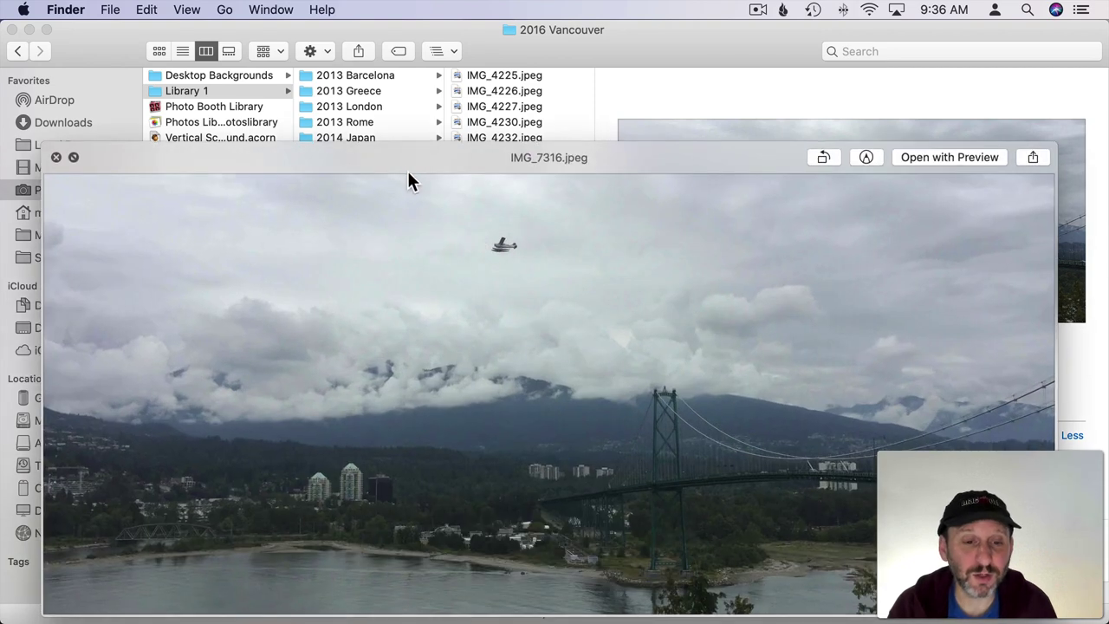
pyautogui.moveTo(407, 165)
pyautogui.mouseDown()
pyautogui.moveTo(404, 82)
pyautogui.moveTo(400, 173)
pyautogui.mouseUp()
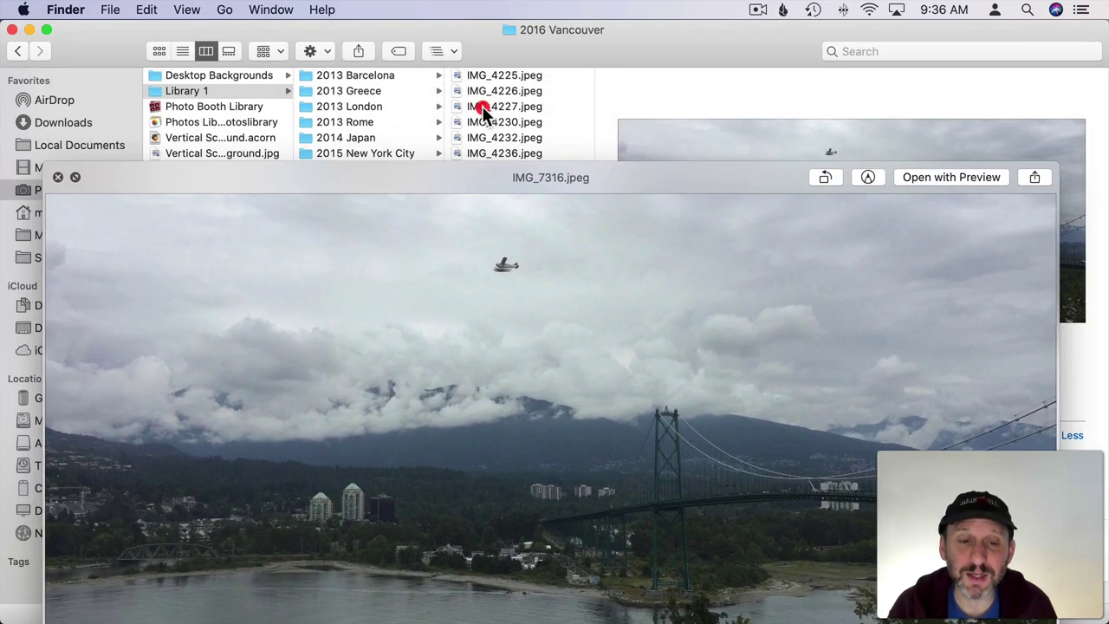
pyautogui.click(482, 106)
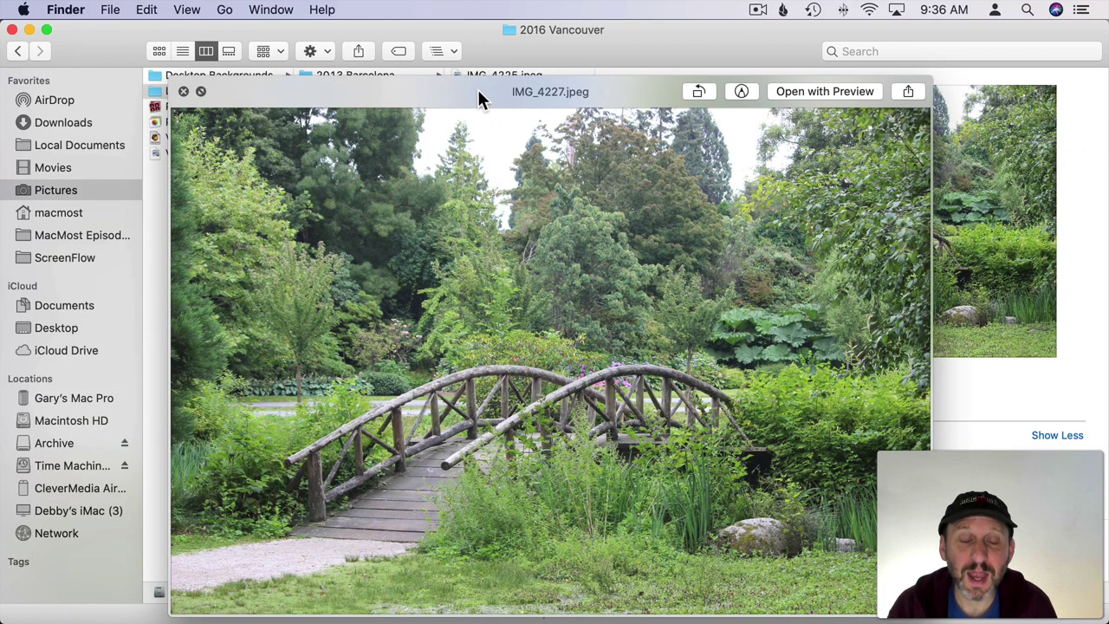
pyautogui.moveTo(478, 90); pyautogui.dragTo(395, 191)
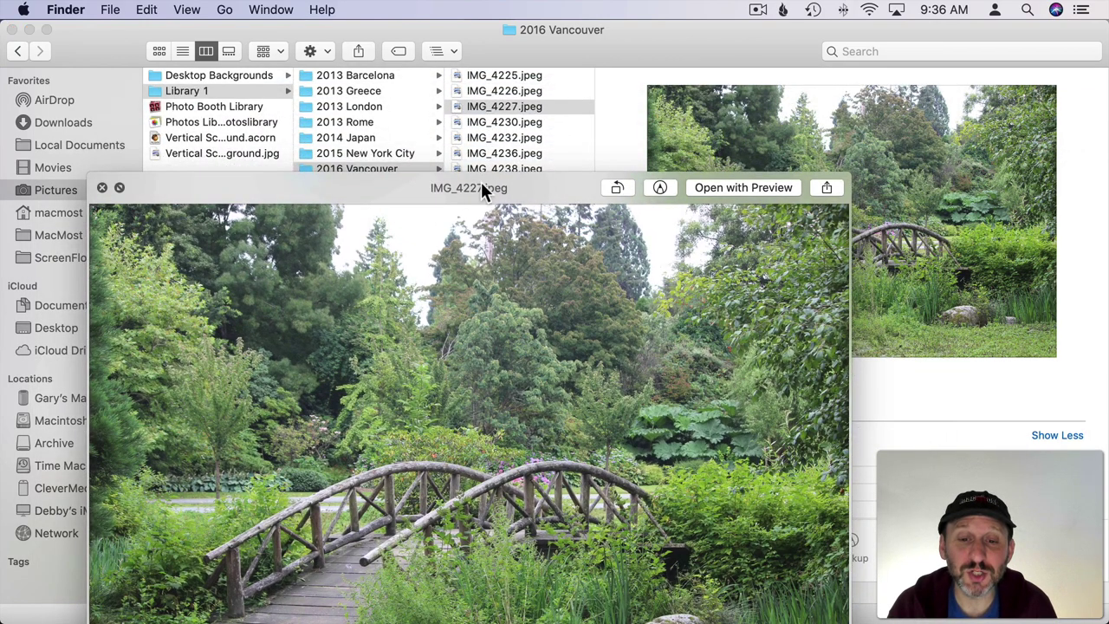
pyautogui.moveTo(531, 183); pyautogui.dragTo(532, 158)
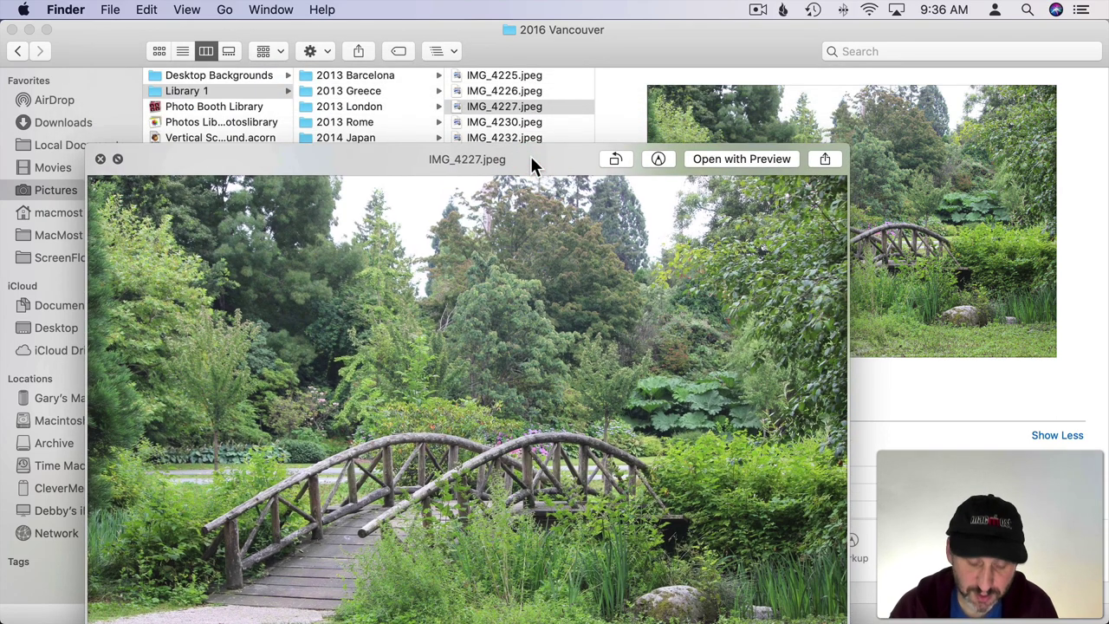
pyautogui.press('Up')
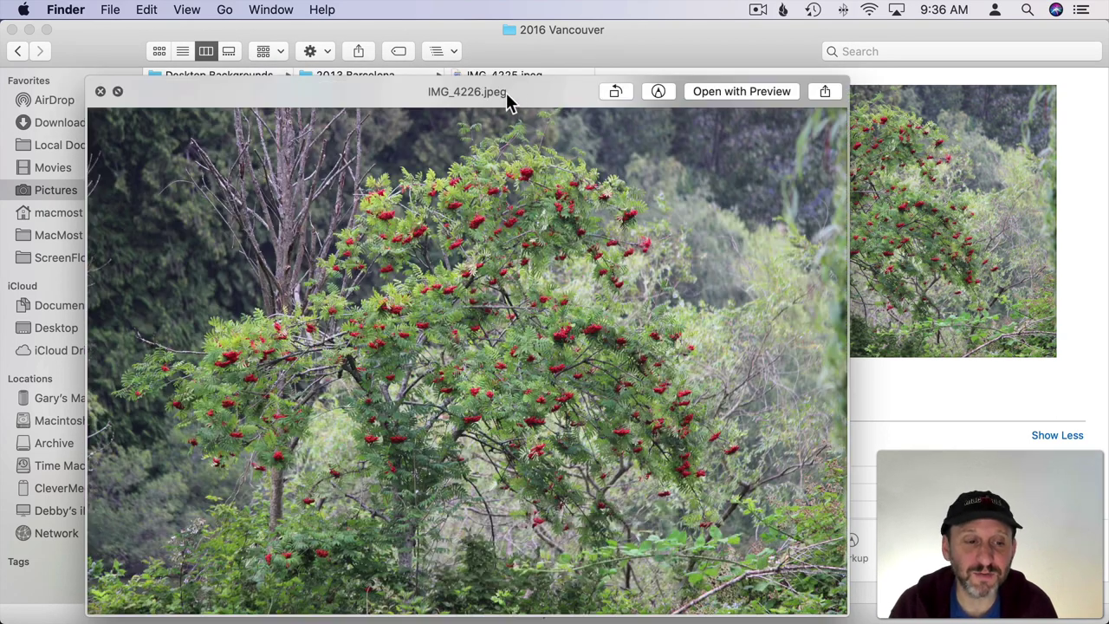
pyautogui.click(118, 92)
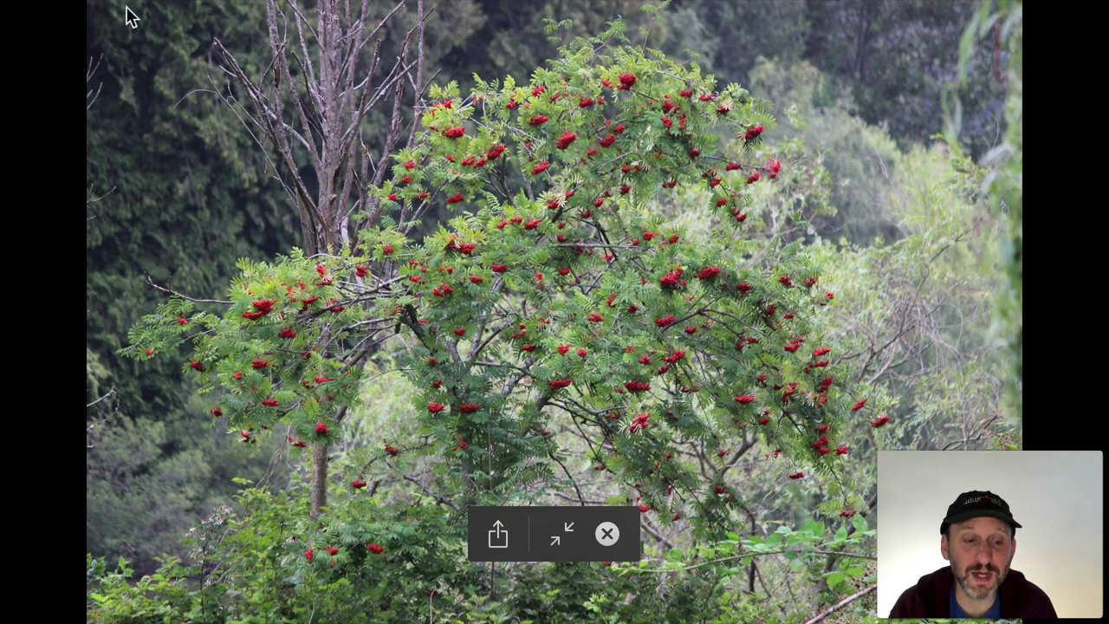
pyautogui.click(562, 533)
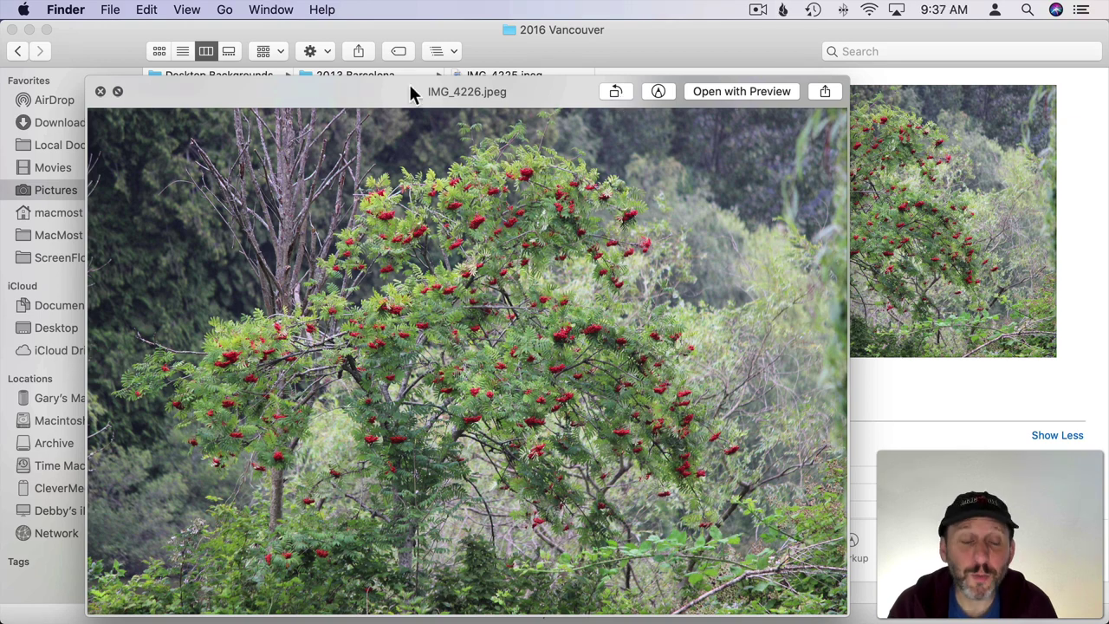
pyautogui.click(101, 91)
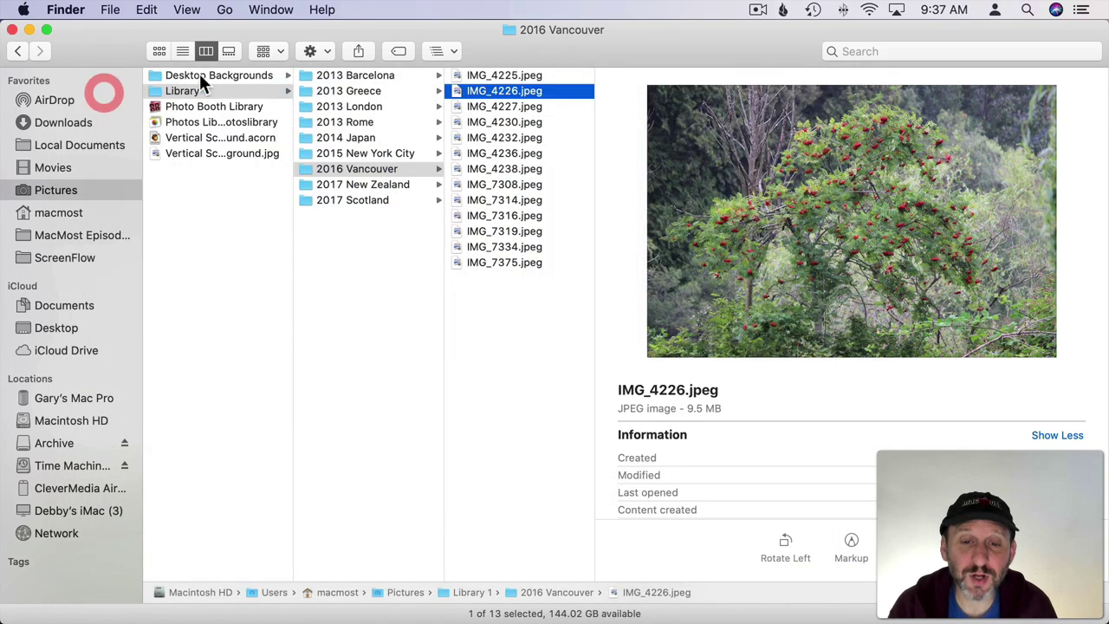
# - Open IMG_4226.jpeg in Preview, start a JPEG export, then cancel it
pyautogui.click(496, 92)
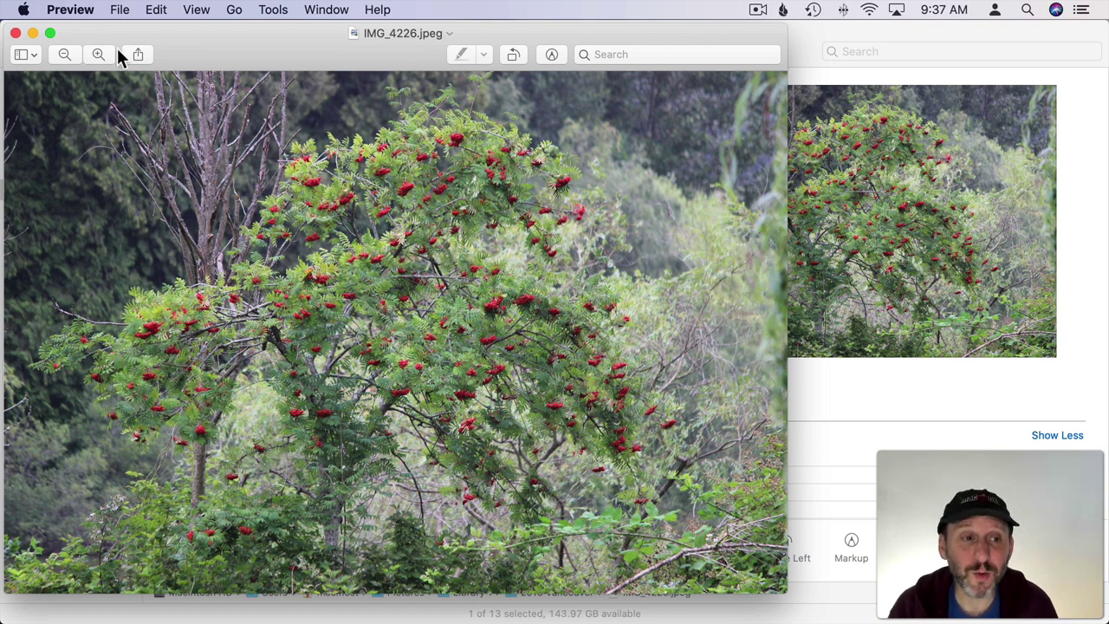
pyautogui.click(115, 10)
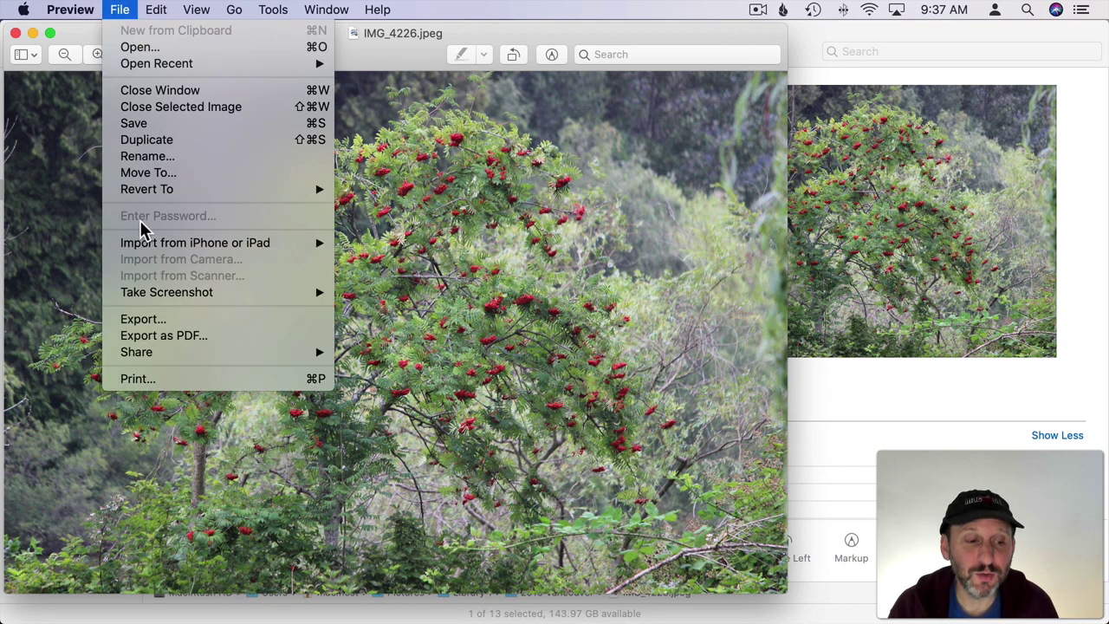
pyautogui.click(148, 318)
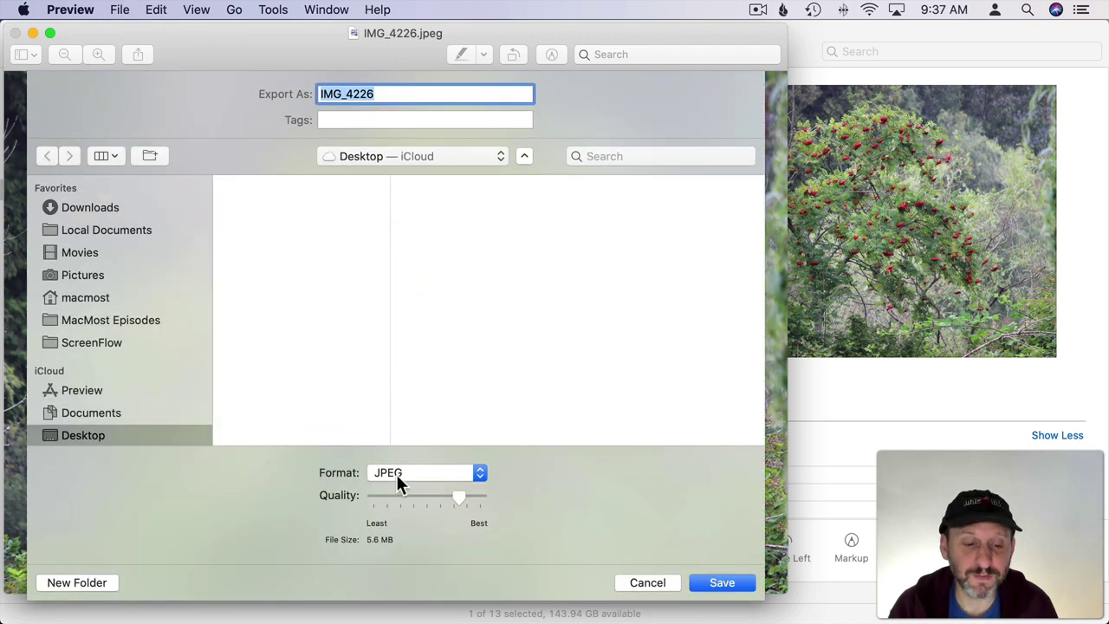
pyautogui.click(397, 473)
pyautogui.click(598, 495)
pyautogui.click(632, 581)
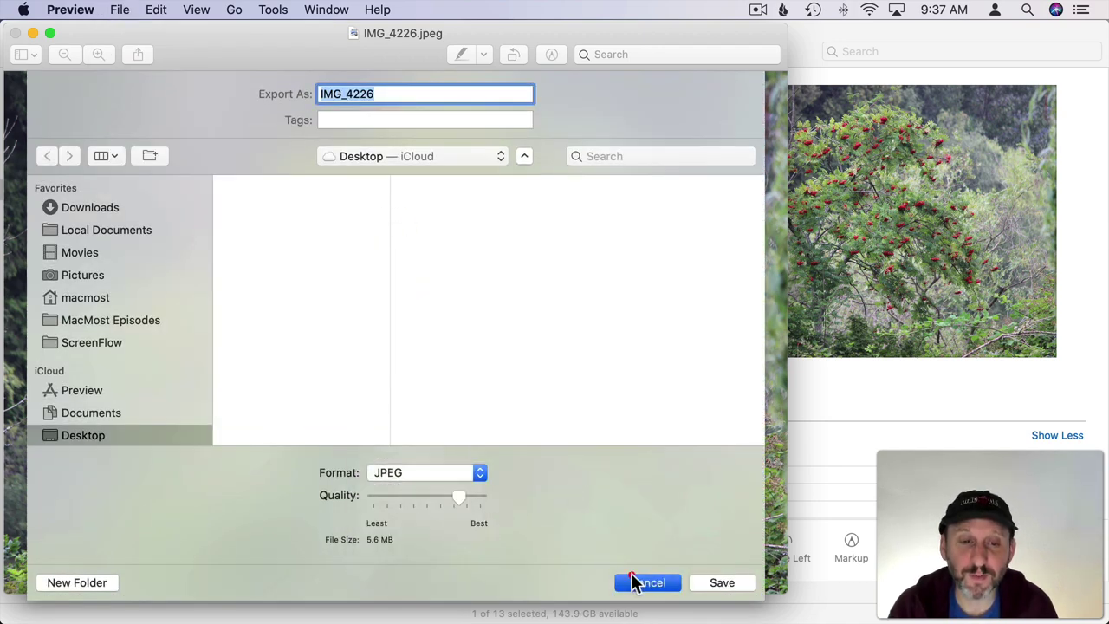
# - Show the Markup tools and drop the photo's saturation to zero in Adjust Color
pyautogui.click(549, 55)
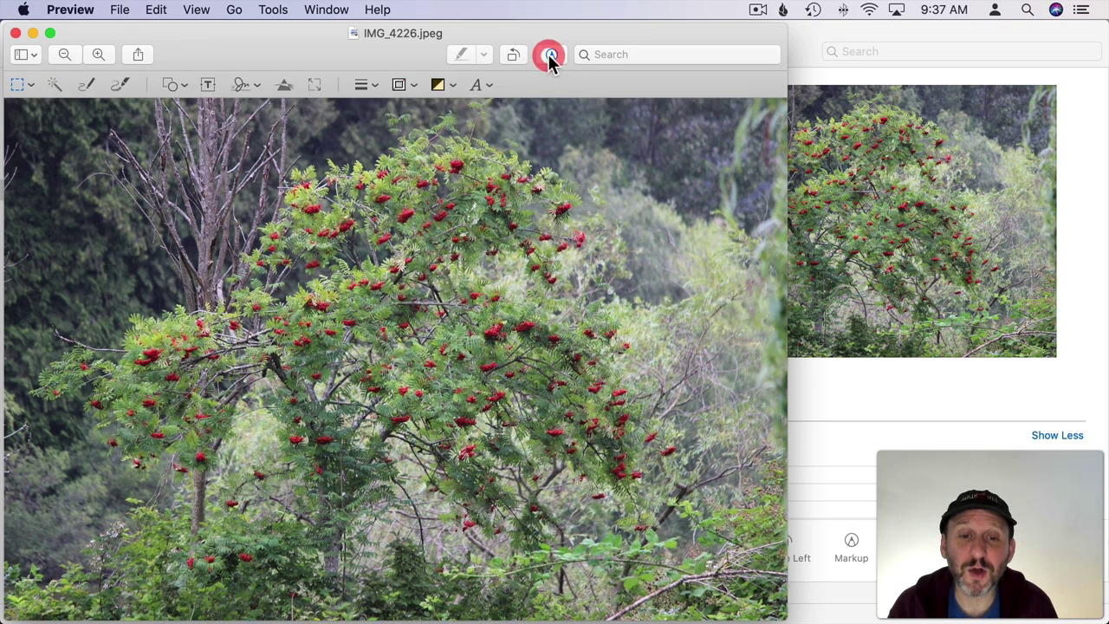
pyautogui.click(283, 87)
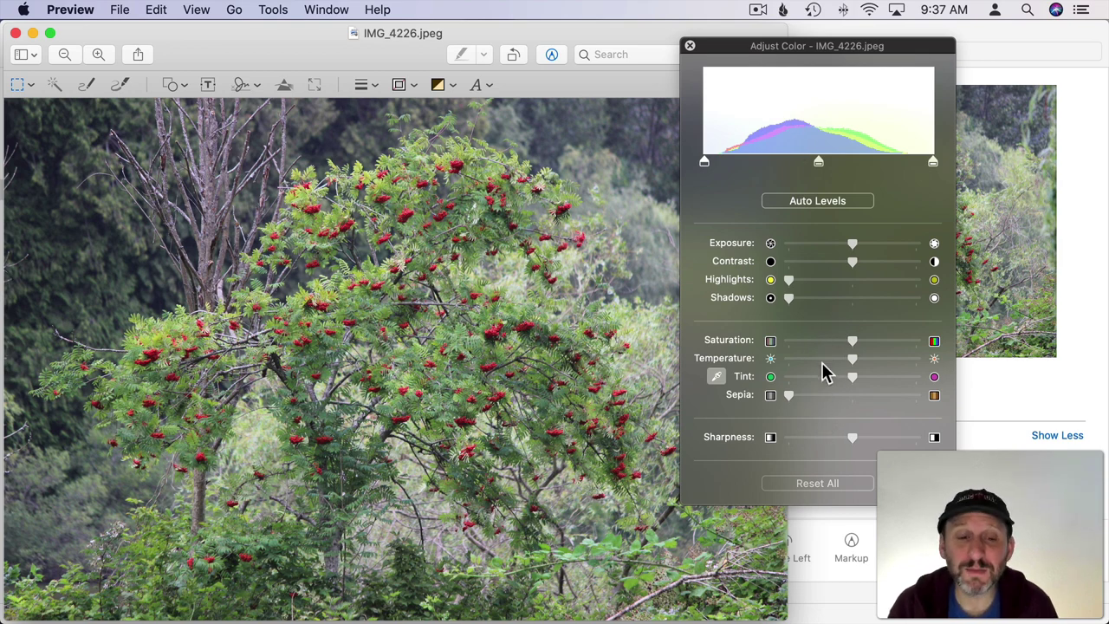
pyautogui.click(689, 45)
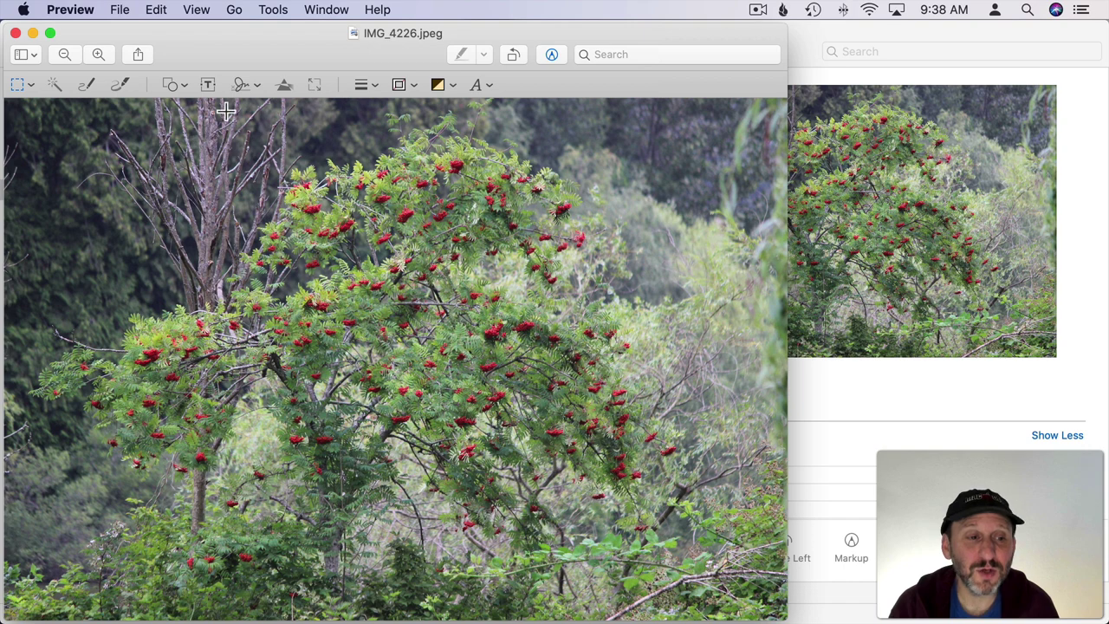
# - Add a yellow oval at the photo's top-left, then save and close IMG_4226.jpeg
pyautogui.click(166, 83)
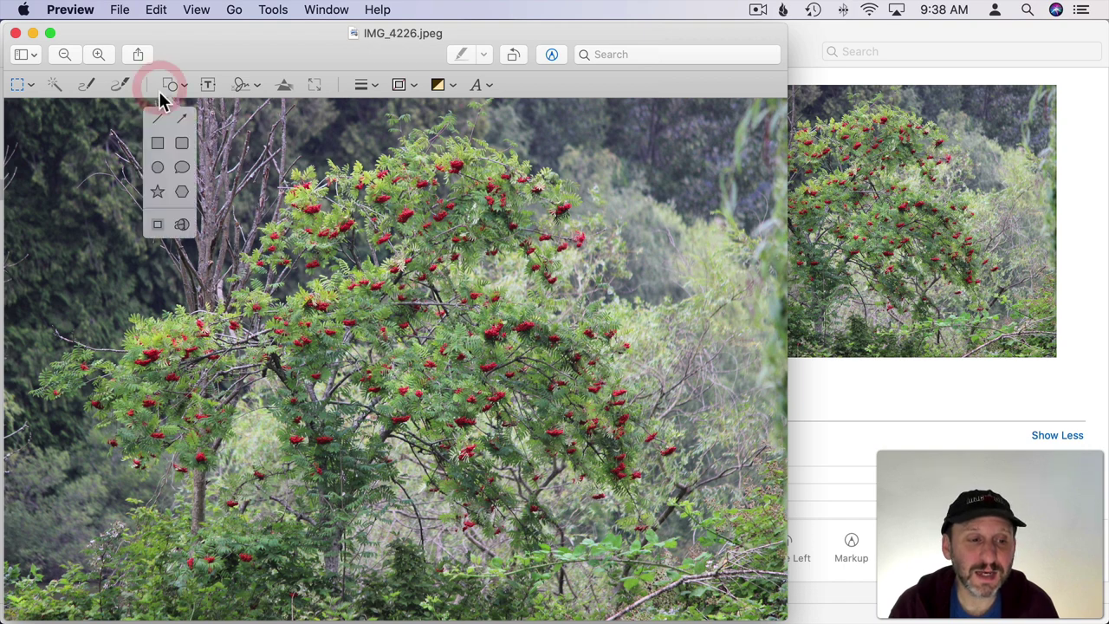
pyautogui.click(158, 168)
pyautogui.moveTo(404, 346); pyautogui.dragTo(110, 167)
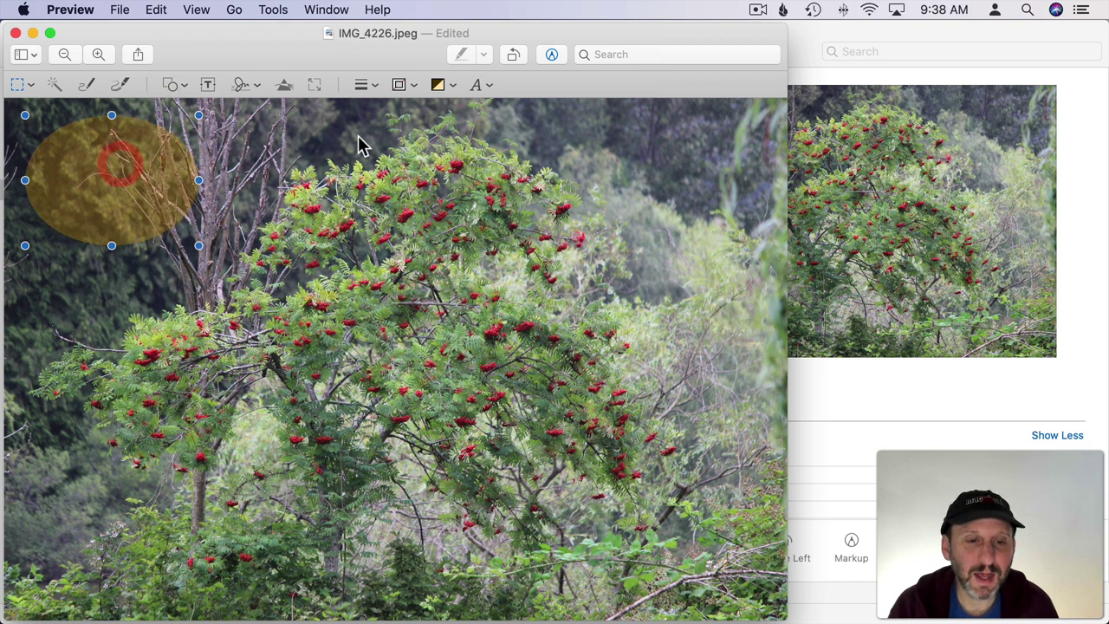
pyautogui.click(284, 85)
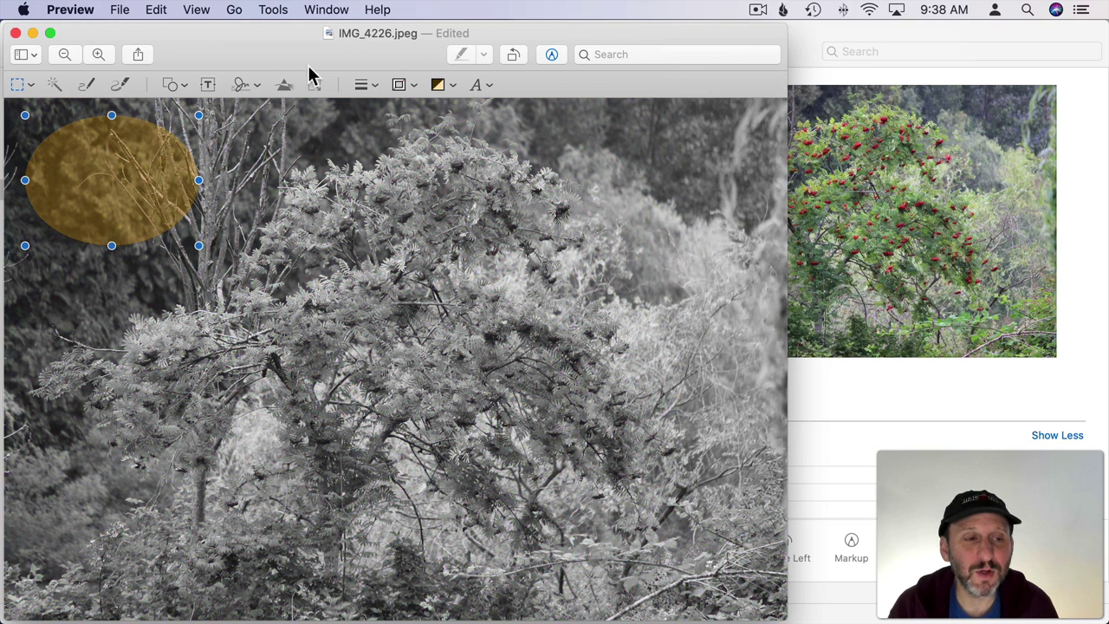
pyautogui.press('super+s')
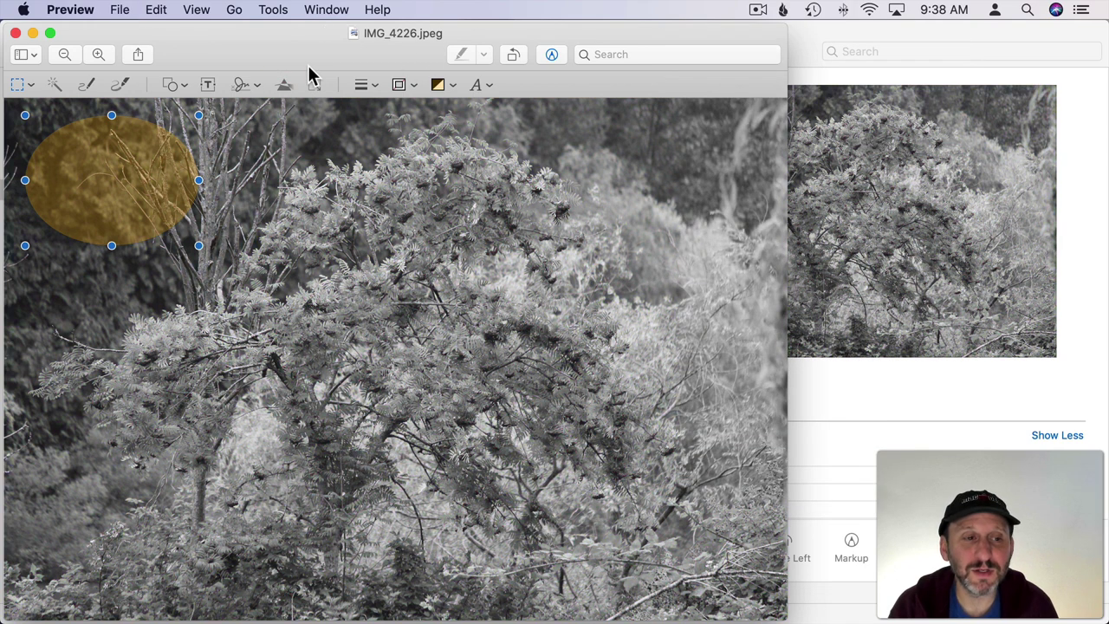
pyautogui.press('super+w')
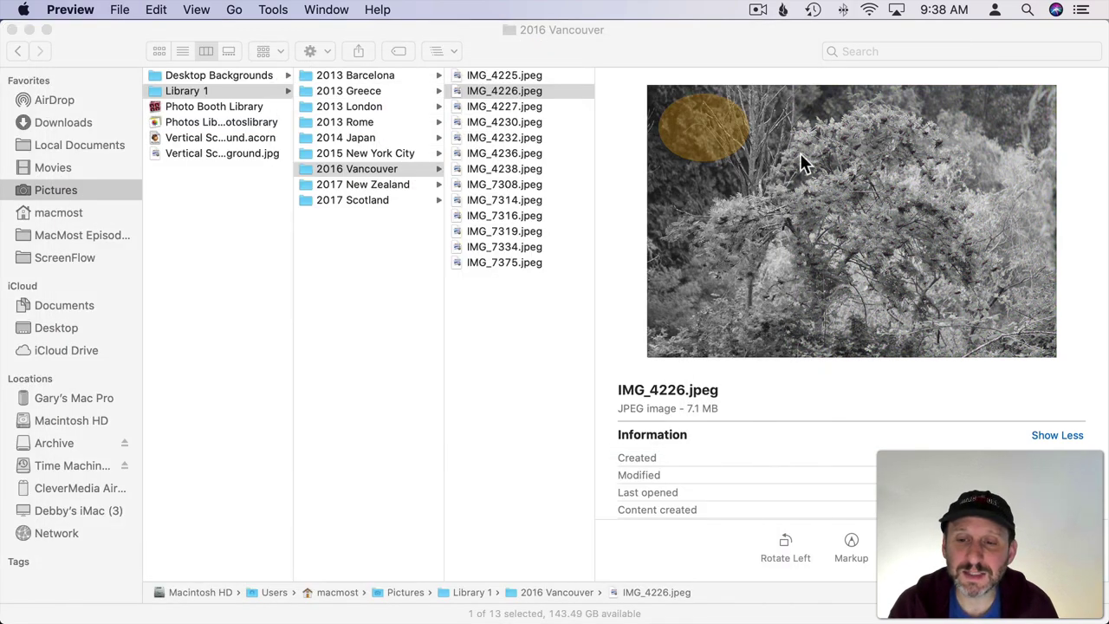
# - Reopen IMG_4226.jpeg, restore its July 16, 2016 colour version from Versions, and close it
pyautogui.doubleClick(455, 92)
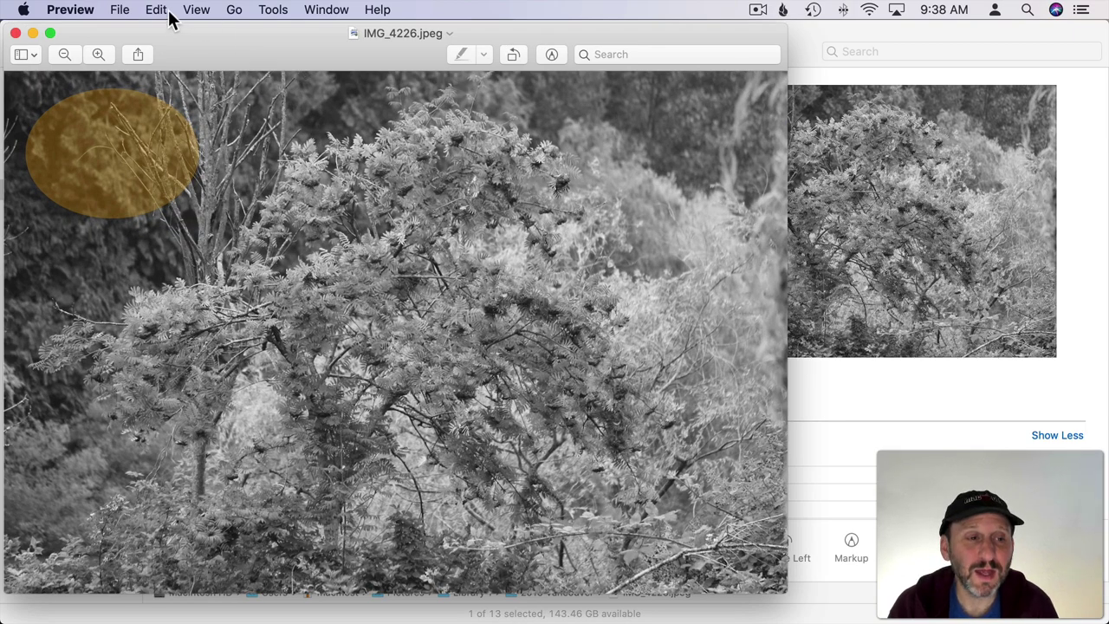
pyautogui.click(126, 9)
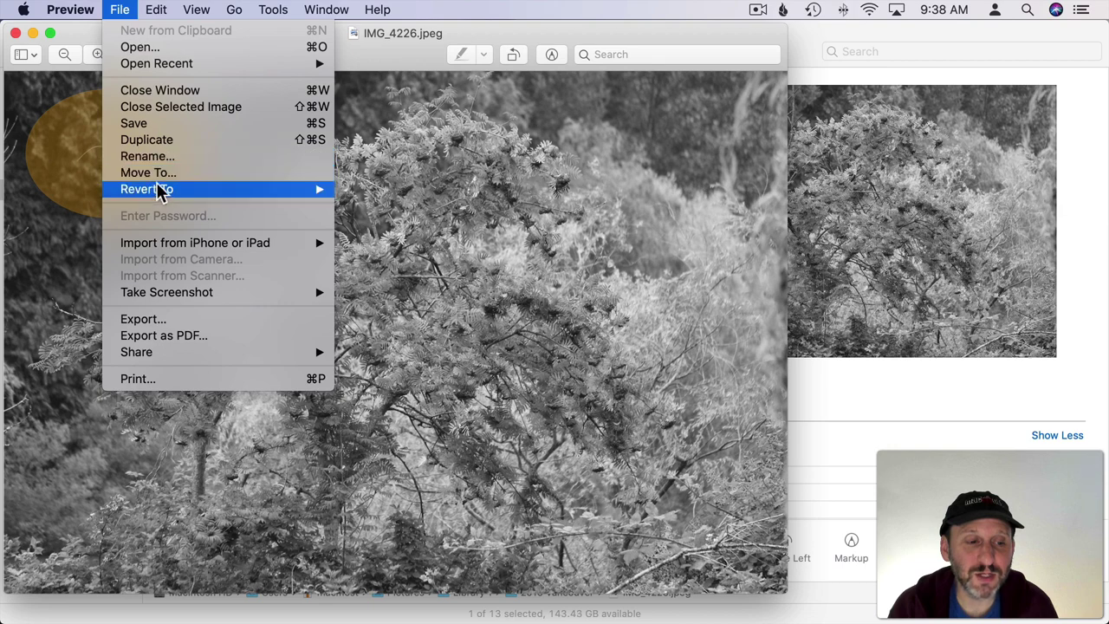
pyautogui.moveTo(159, 187)
pyautogui.click(396, 206)
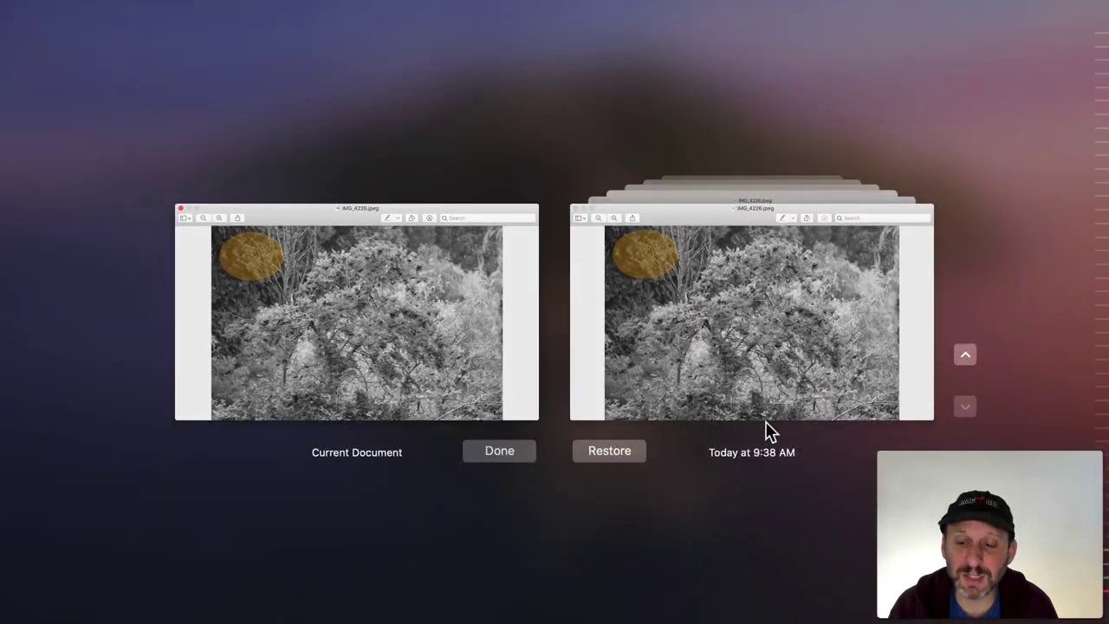
pyautogui.click(964, 356)
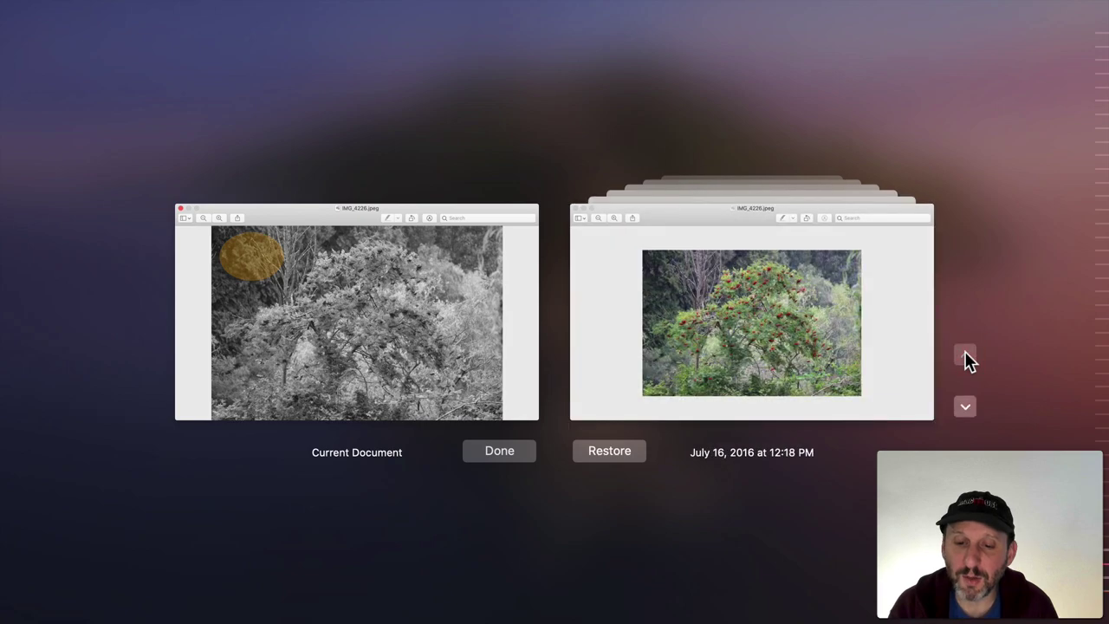
pyautogui.click(619, 451)
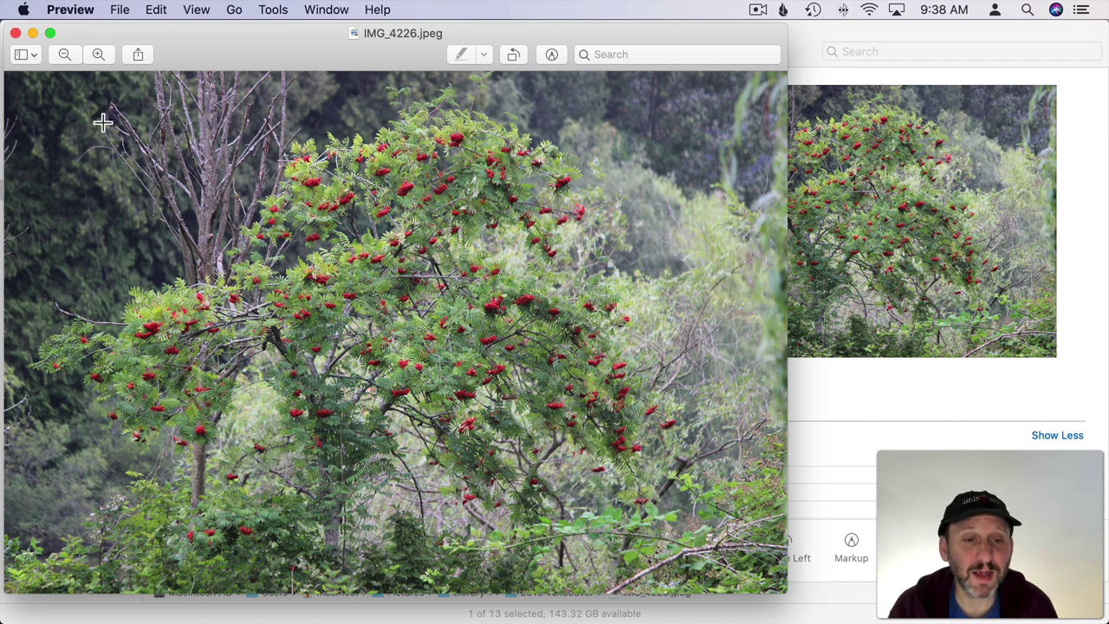
pyautogui.press('super+w')
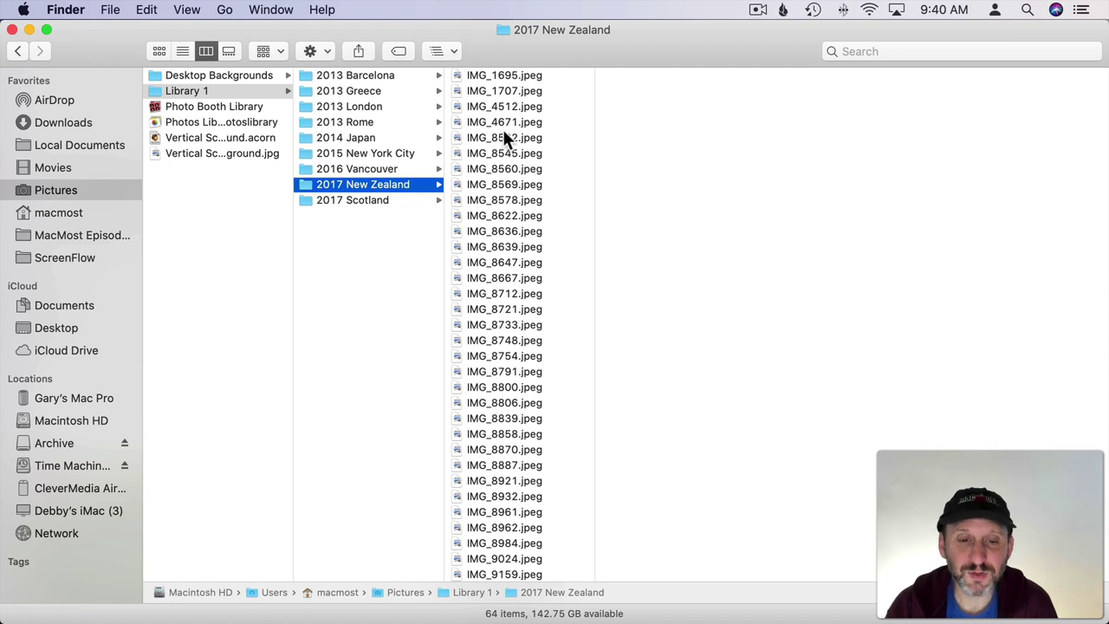
# - Select IMG_8502.jpeg through IMG_8748.jpeg and preview them in Quick Look
pyautogui.click(502, 137)
pyautogui.keyDown('shift'); pyautogui.click(497, 343); pyautogui.keyUp('shift')
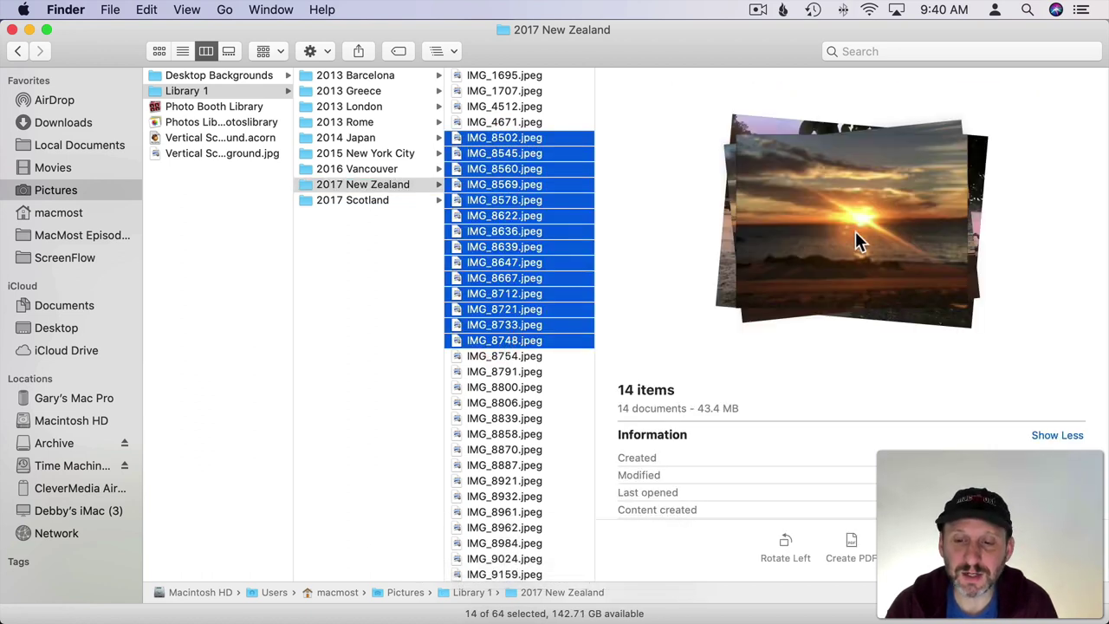
pyautogui.press('space')
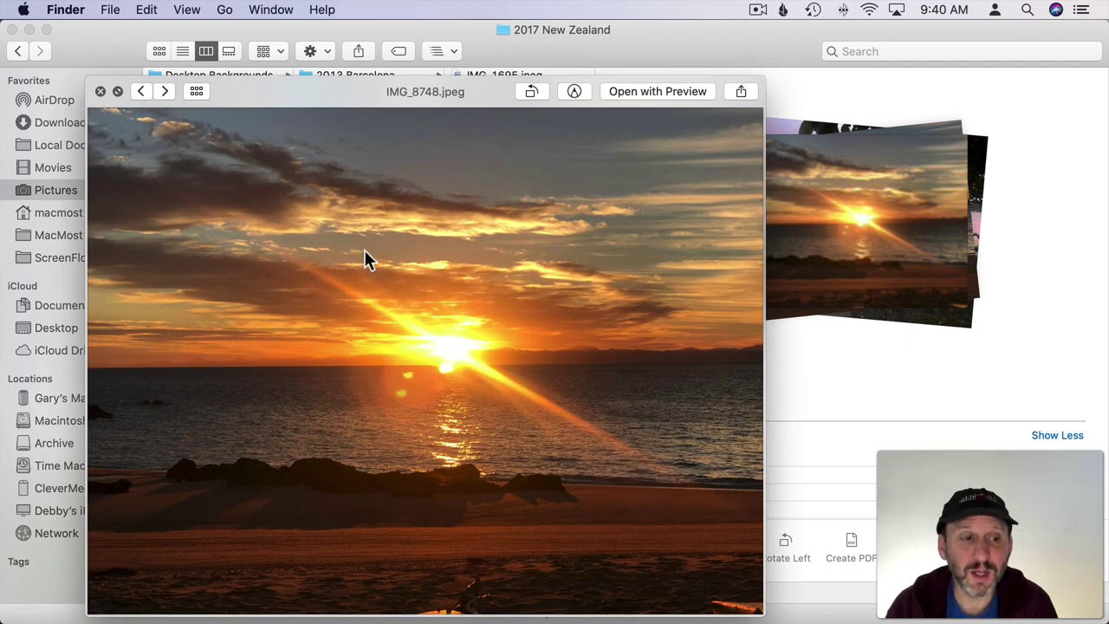
# - Step through the previews, then show all 14 photos as a thumbnail index sheet
pyautogui.click(164, 90)
pyautogui.click(165, 90)
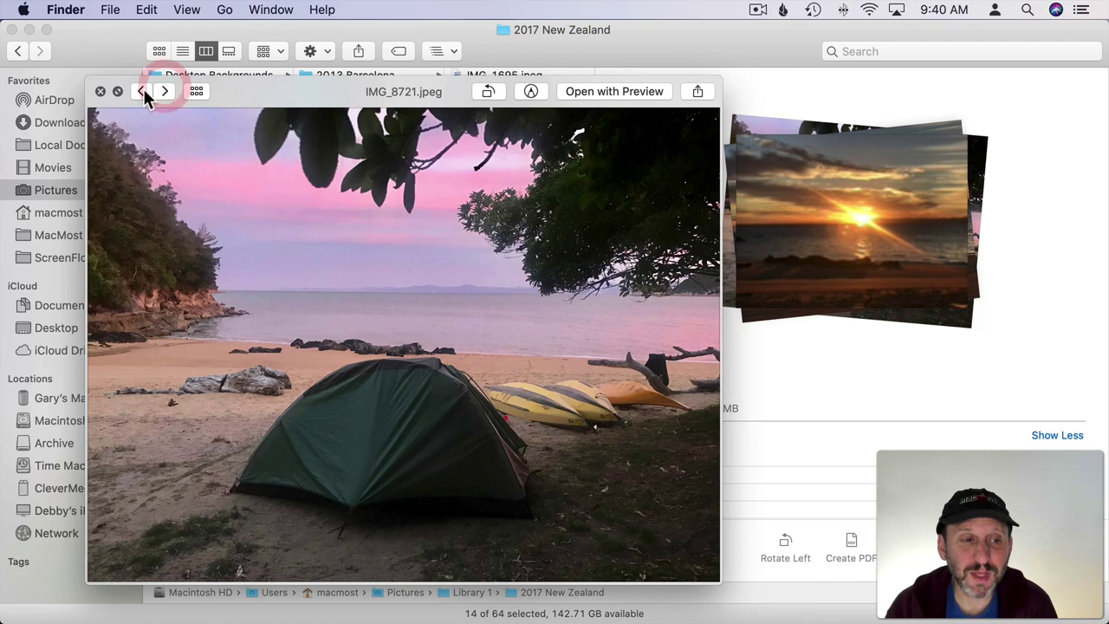
pyautogui.click(143, 91)
pyautogui.click(143, 91)
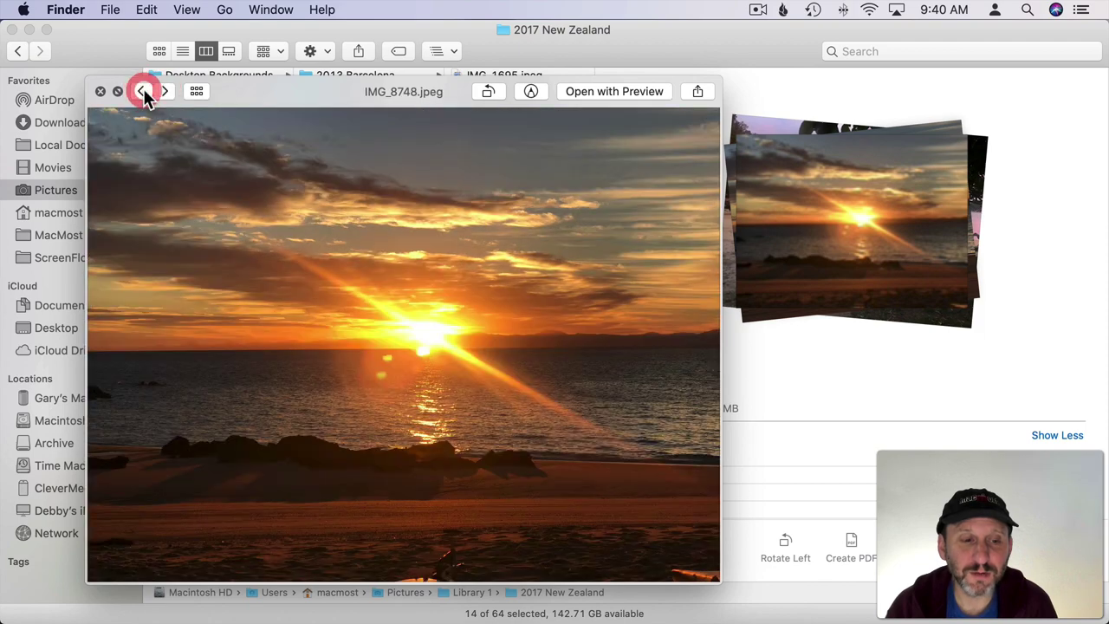
pyautogui.click(197, 91)
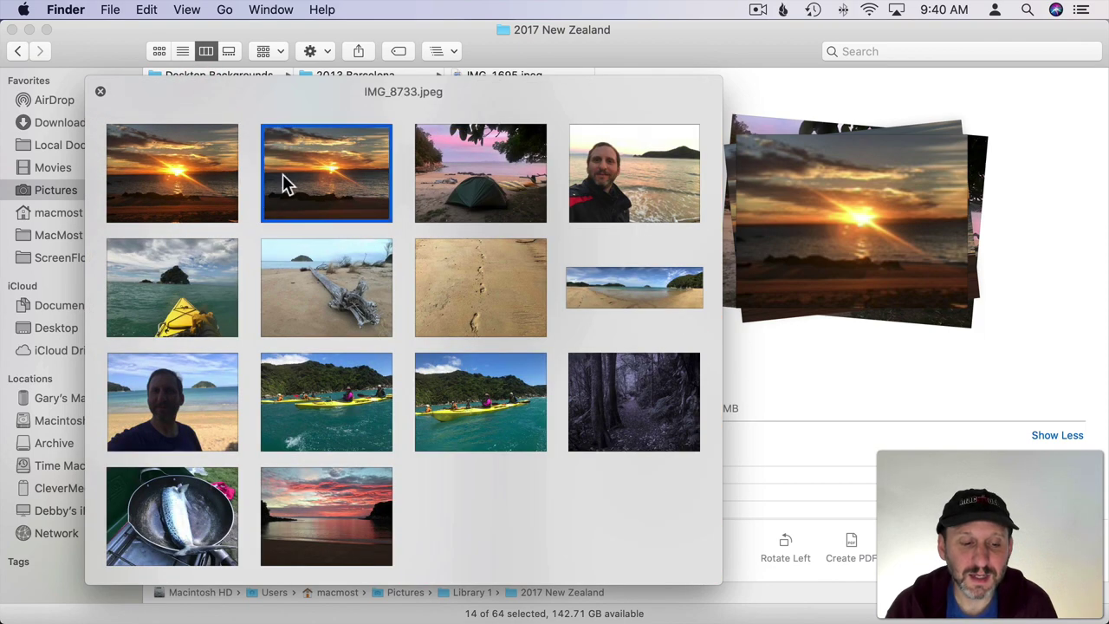
# - Open the kayak photo full screen from the thumbnail sheet
pyautogui.click(116, 92)
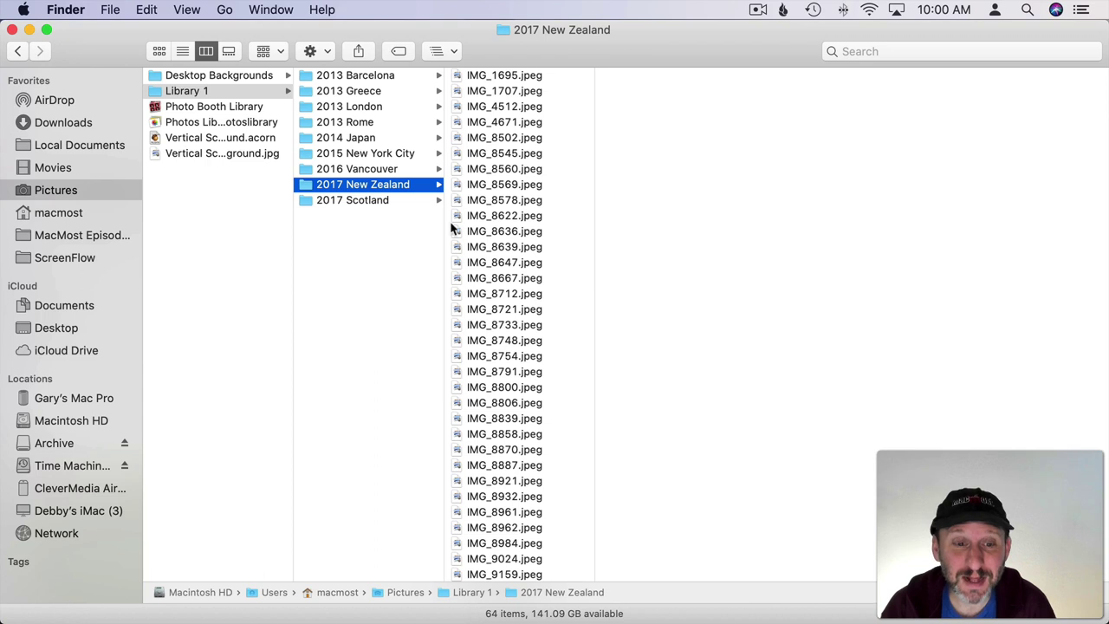
# - Create a folder named Favorites in Library 1, then select IMG_8502.jpeg in 2017 New Zealand
pyautogui.click(338, 249)
pyautogui.click(110, 7)
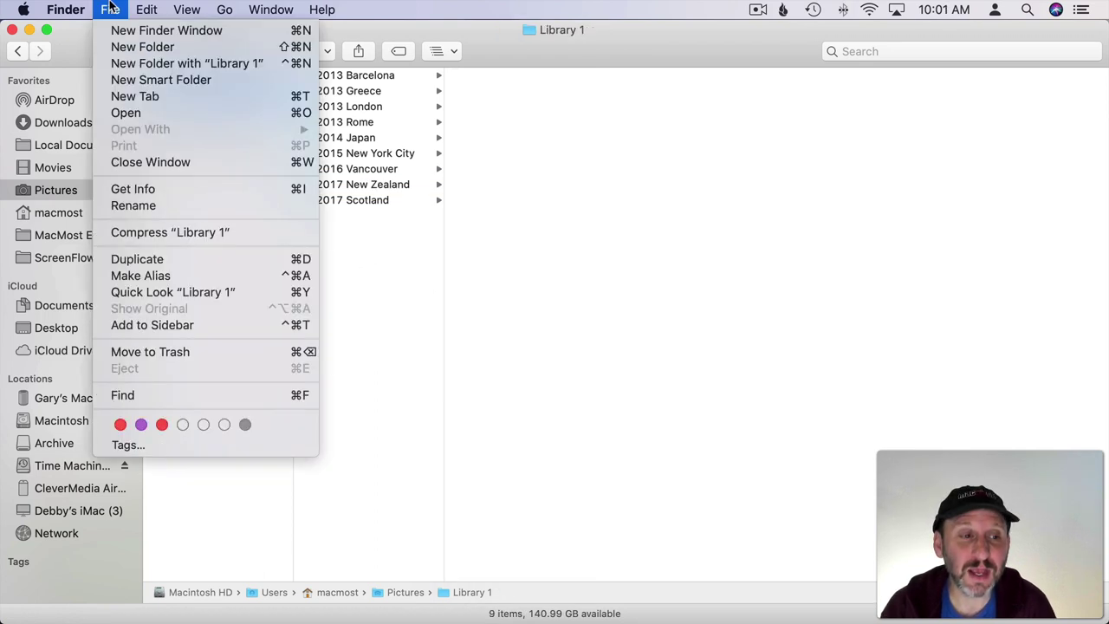
pyautogui.click(127, 50)
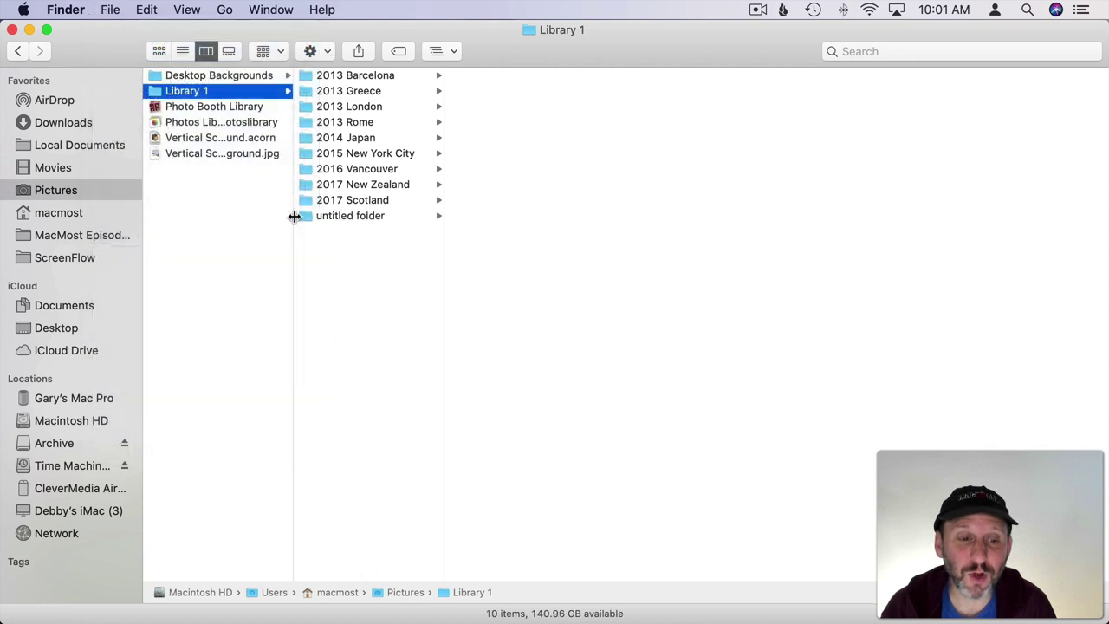
pyautogui.write('Favorites')
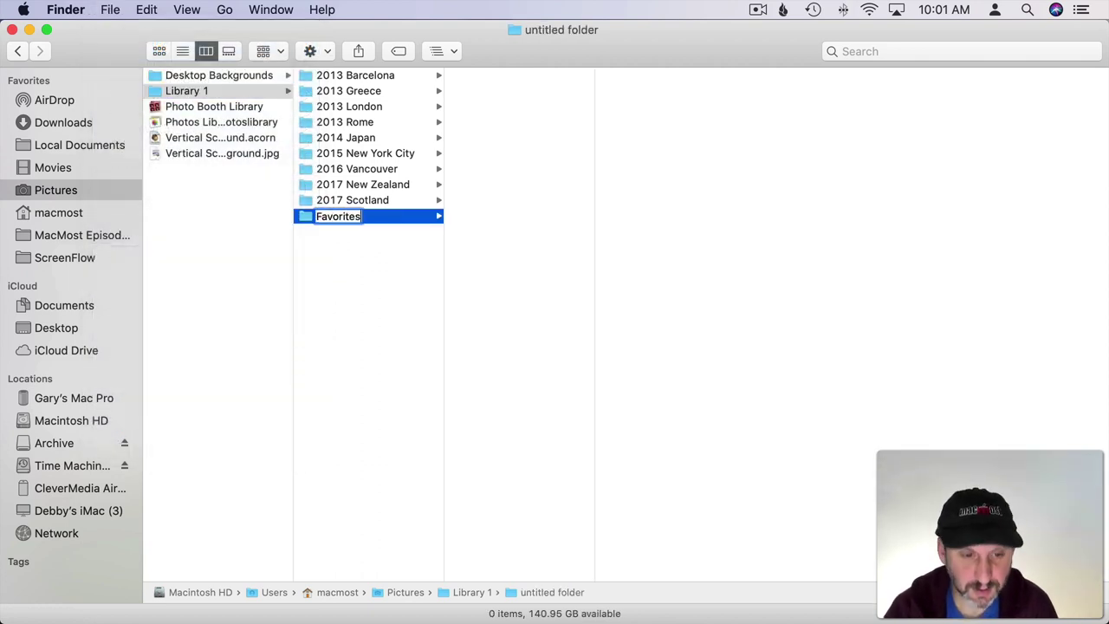
pyautogui.press('Return')
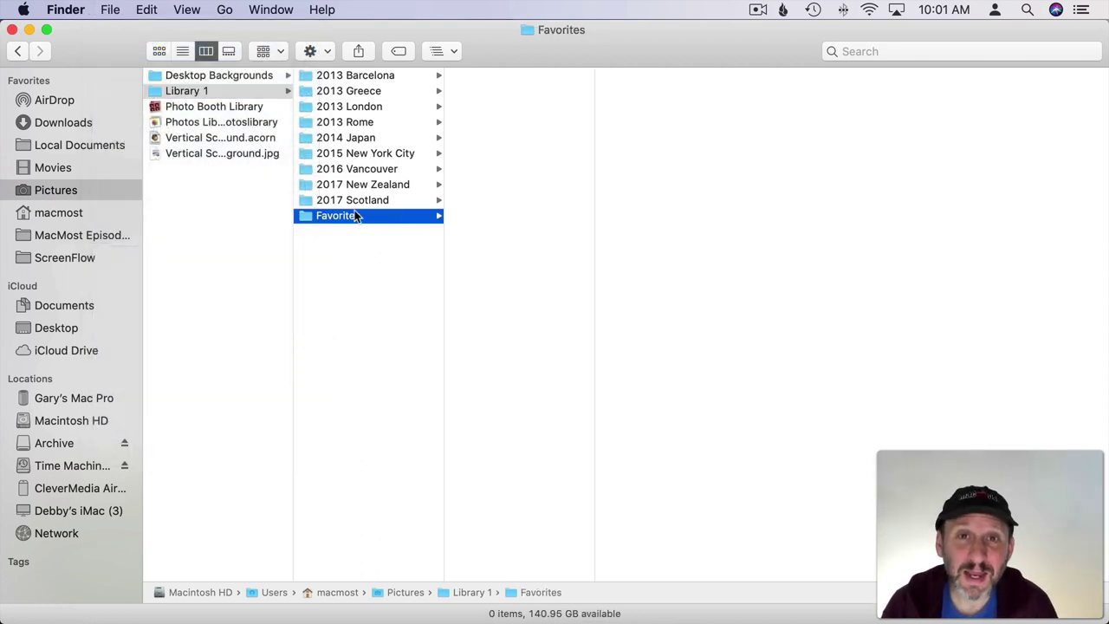
pyautogui.click(360, 185)
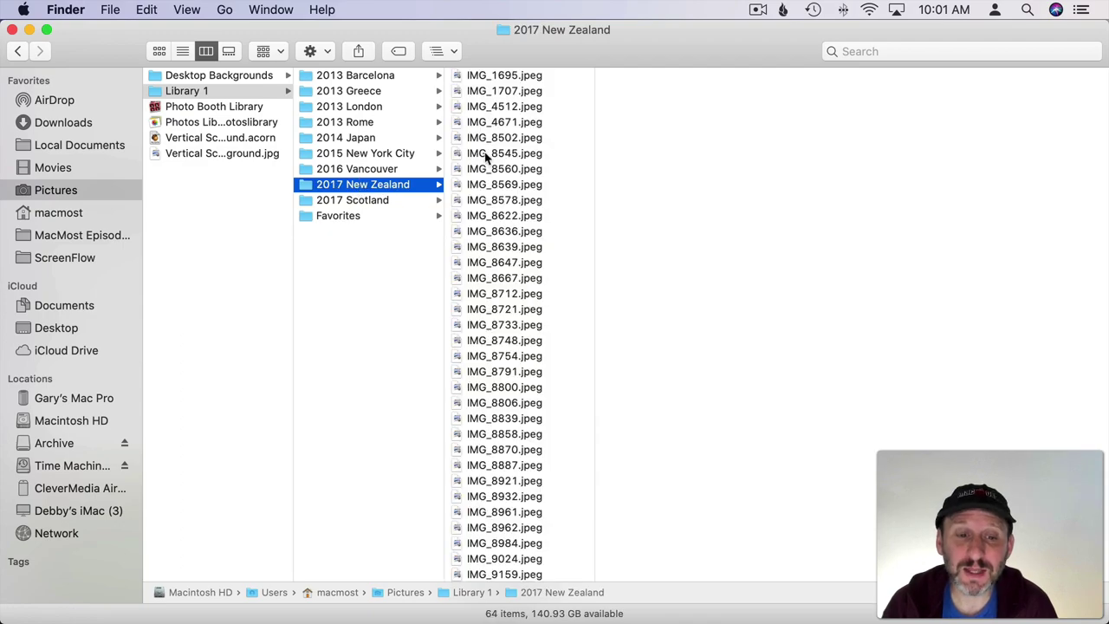
pyautogui.click(503, 138)
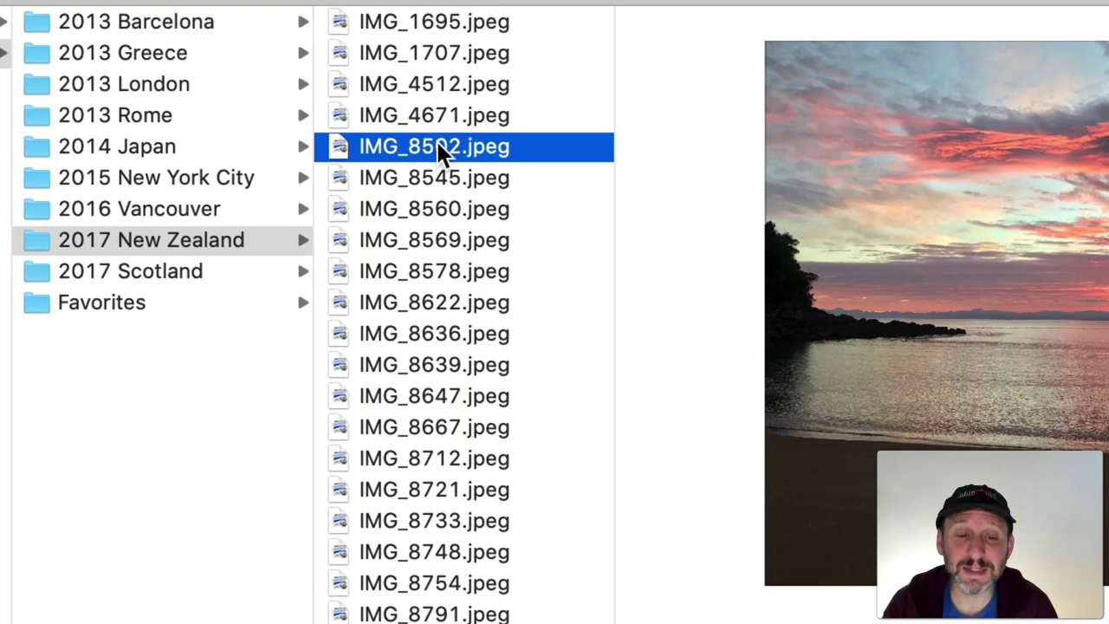
# - Add aliases of IMG_8502.jpeg and IMG_8721.jpeg from 2017 New Zealand to Favorites
pyautogui.moveTo(442, 154); pyautogui.dragTo(140, 308)
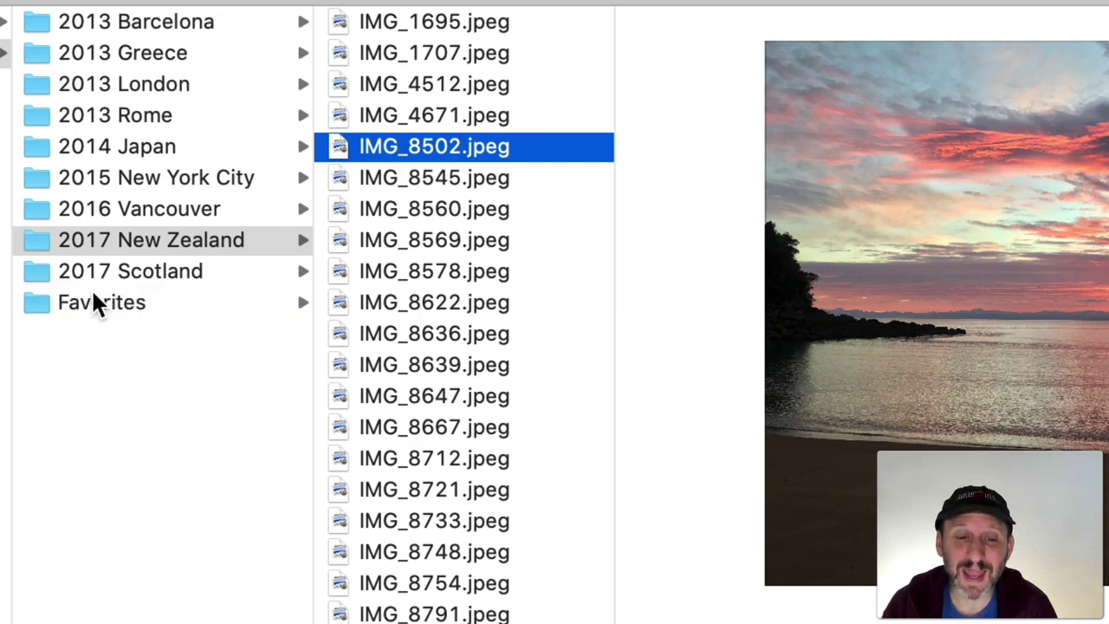
pyautogui.click(424, 460)
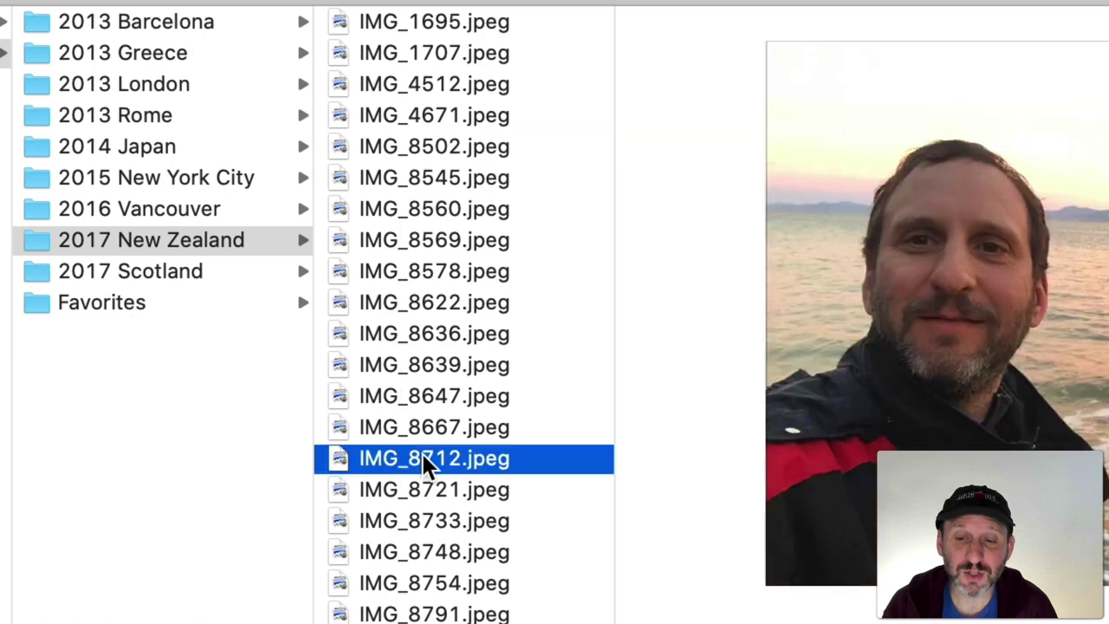
pyautogui.click(436, 491)
pyautogui.moveTo(435, 491); pyautogui.dragTo(126, 309)
# - Alias IMG_0508 from 2013 Rome and IMG_0270 from 2013 Barcelona into Favorites, then check it
pyautogui.click(130, 118)
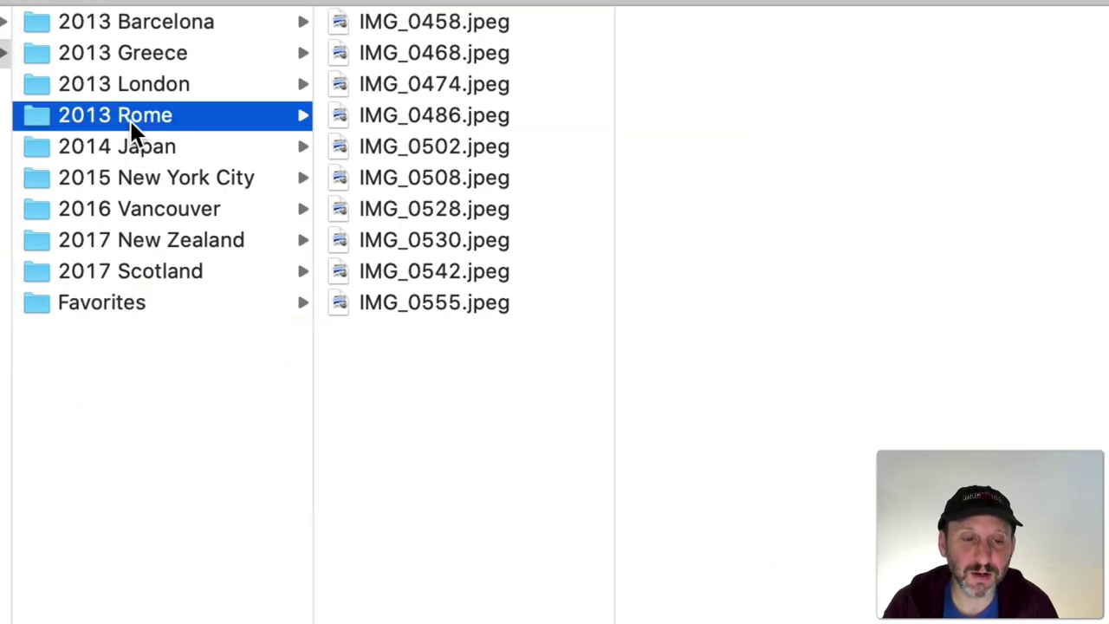
pyautogui.click(444, 182)
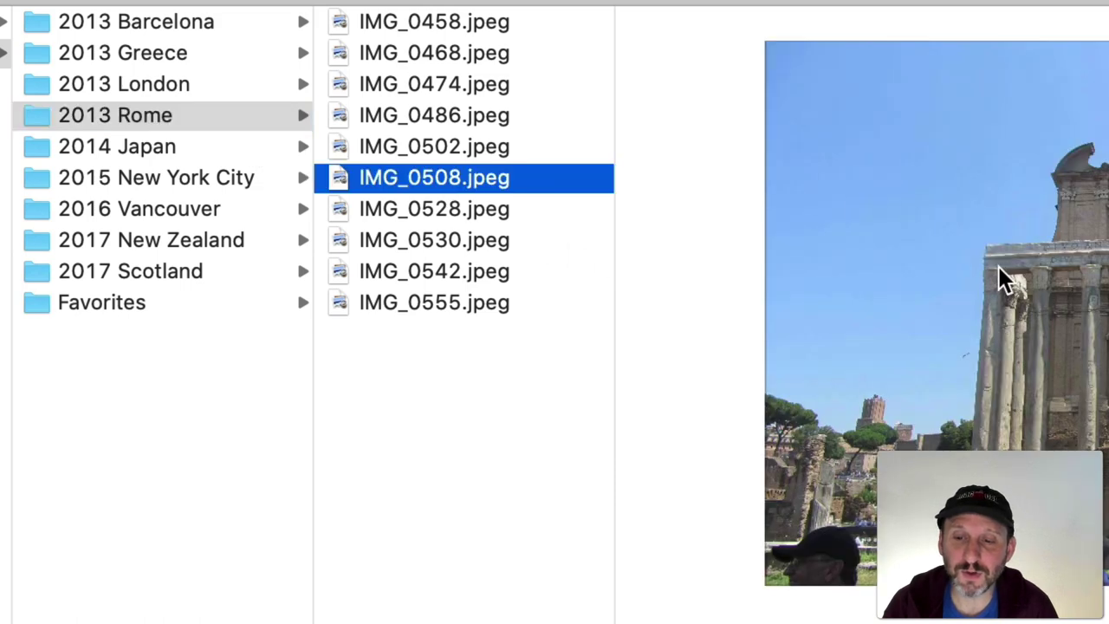
pyautogui.moveTo(468, 177); pyautogui.dragTo(91, 312)
pyautogui.click(168, 21)
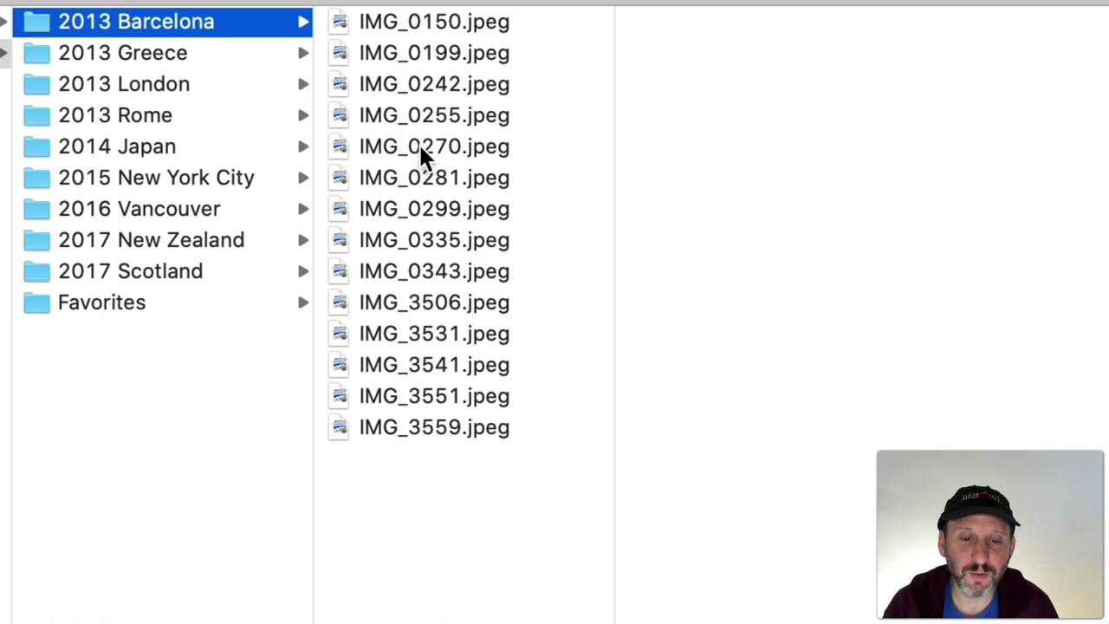
pyautogui.moveTo(422, 149); pyautogui.dragTo(123, 301)
pyautogui.click(117, 304)
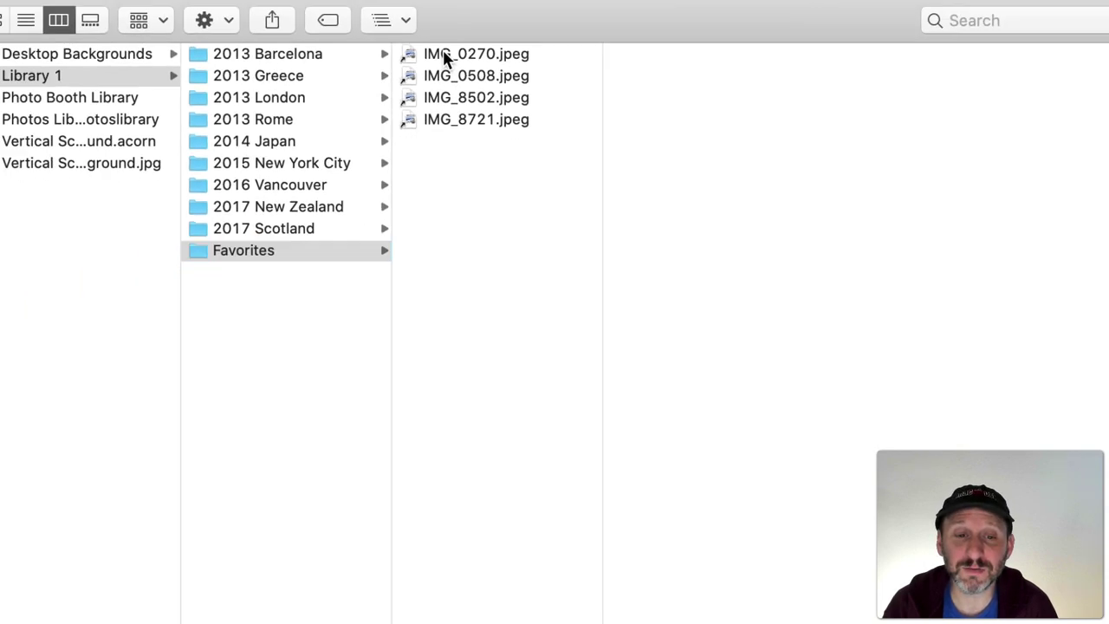
pyautogui.click(446, 53)
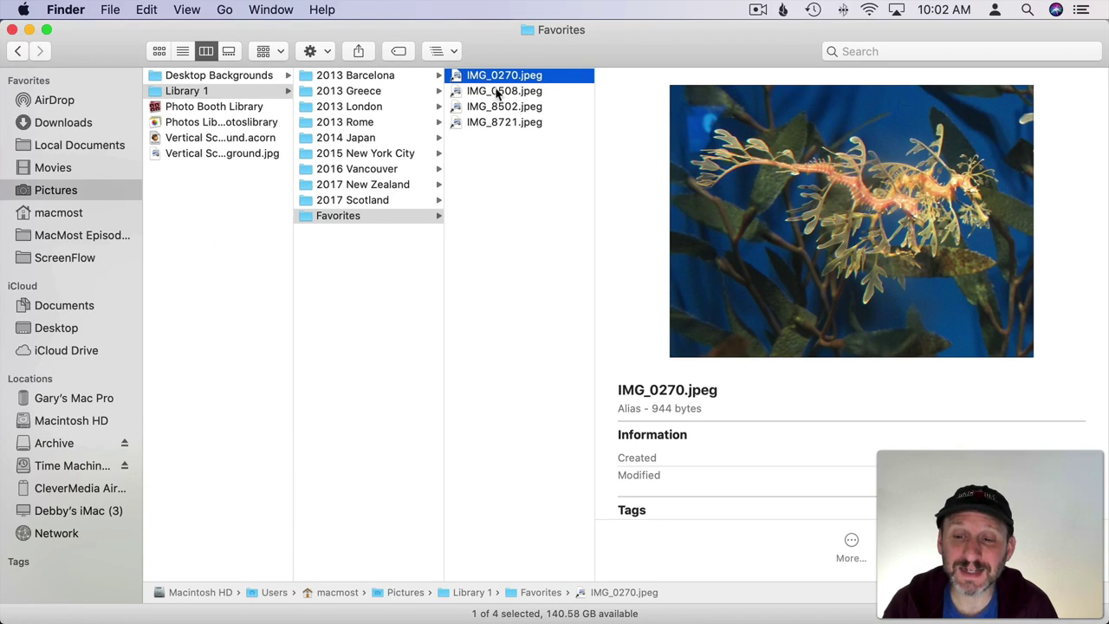
pyautogui.click(498, 91)
pyautogui.click(491, 108)
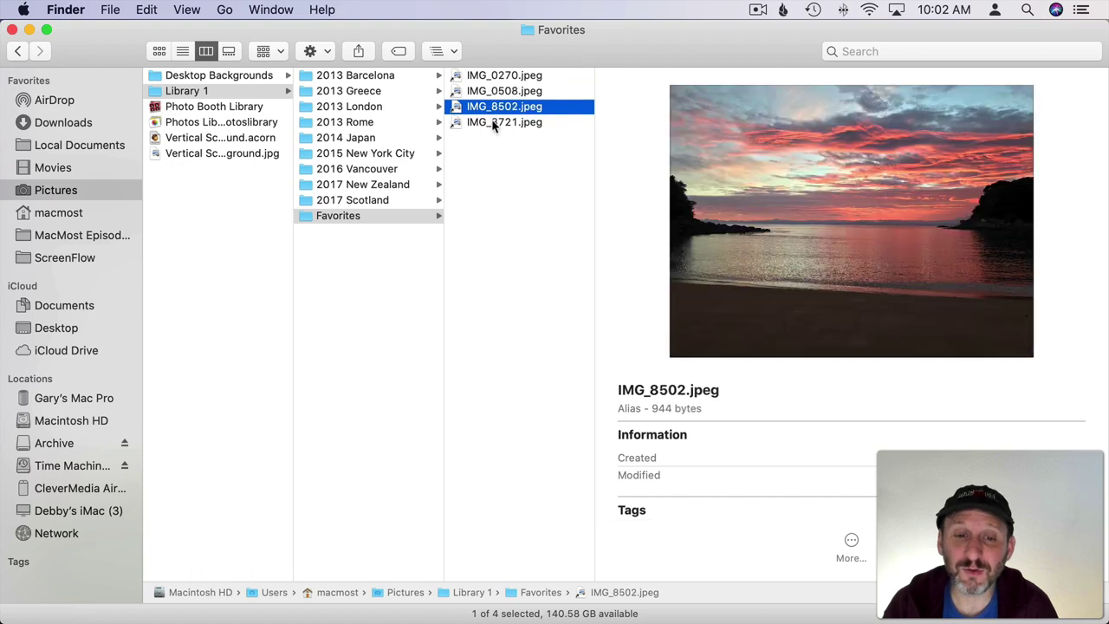
pyautogui.click(492, 123)
pyautogui.doubleClick(483, 109)
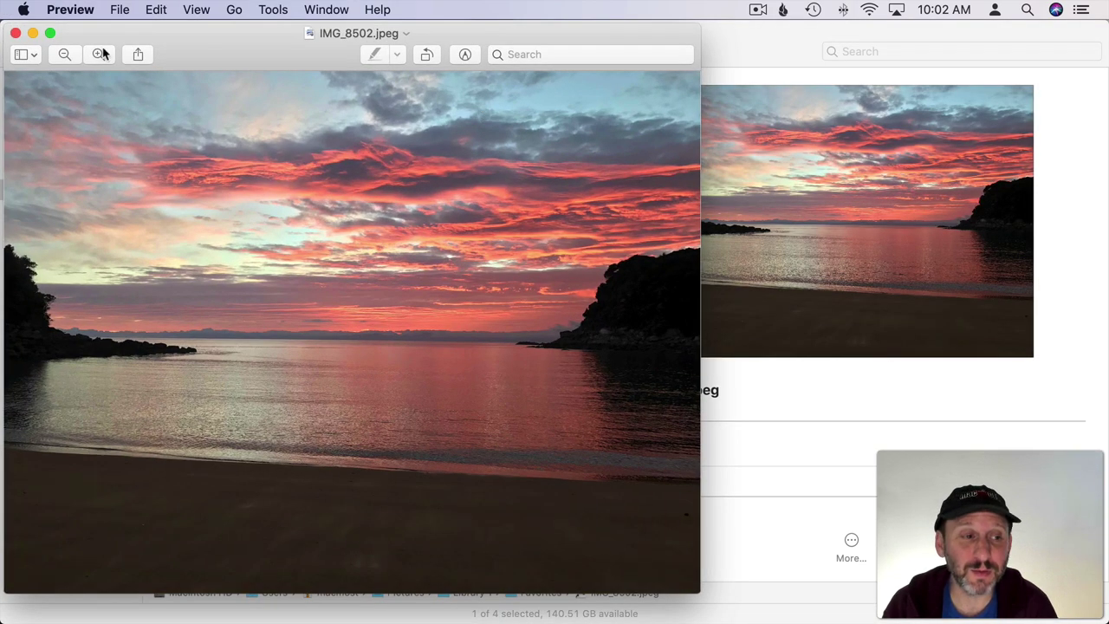
pyautogui.click(15, 32)
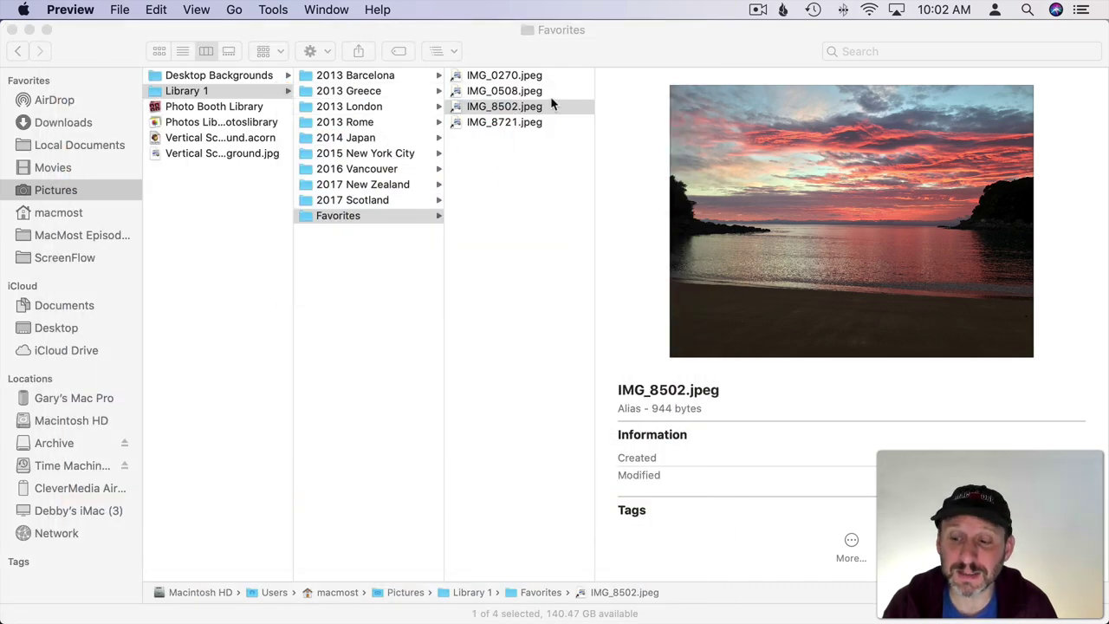
pyautogui.click(529, 93)
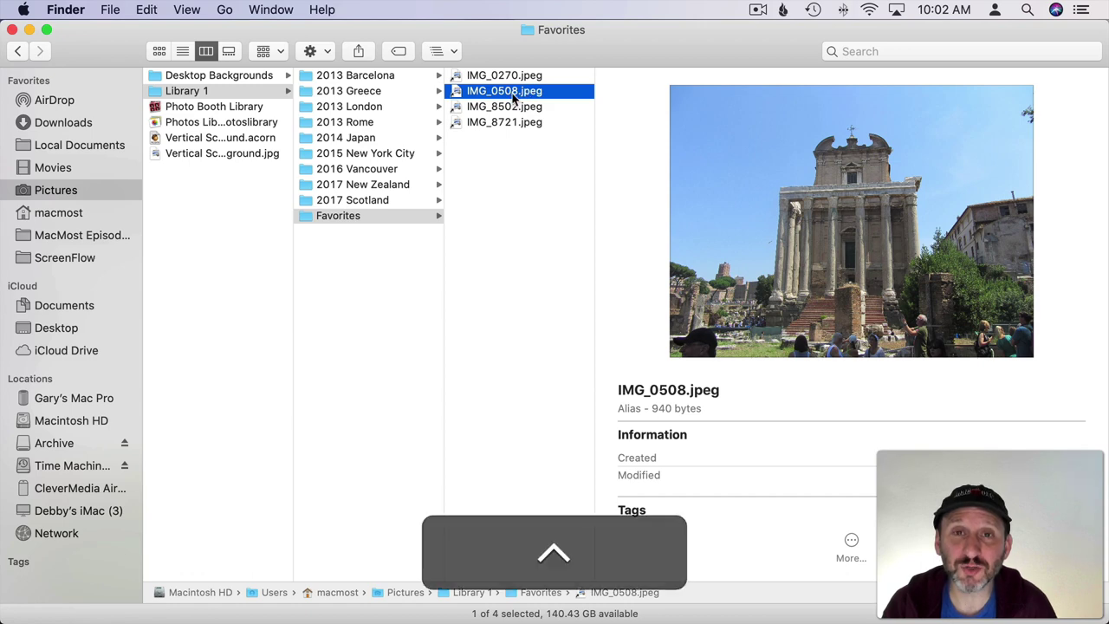
# - Show the original file behind the IMG_0508.jpeg alias via its context menu
pyautogui.keyDown('ctrl'); pyautogui.click(513, 97); pyautogui.keyUp('ctrl')
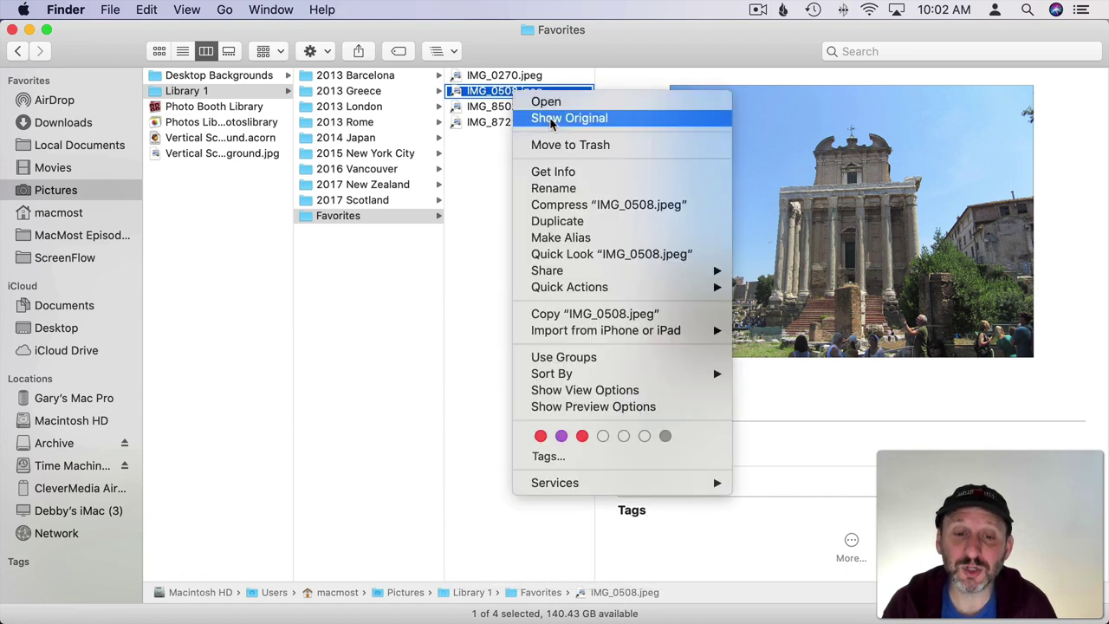
pyautogui.click(546, 118)
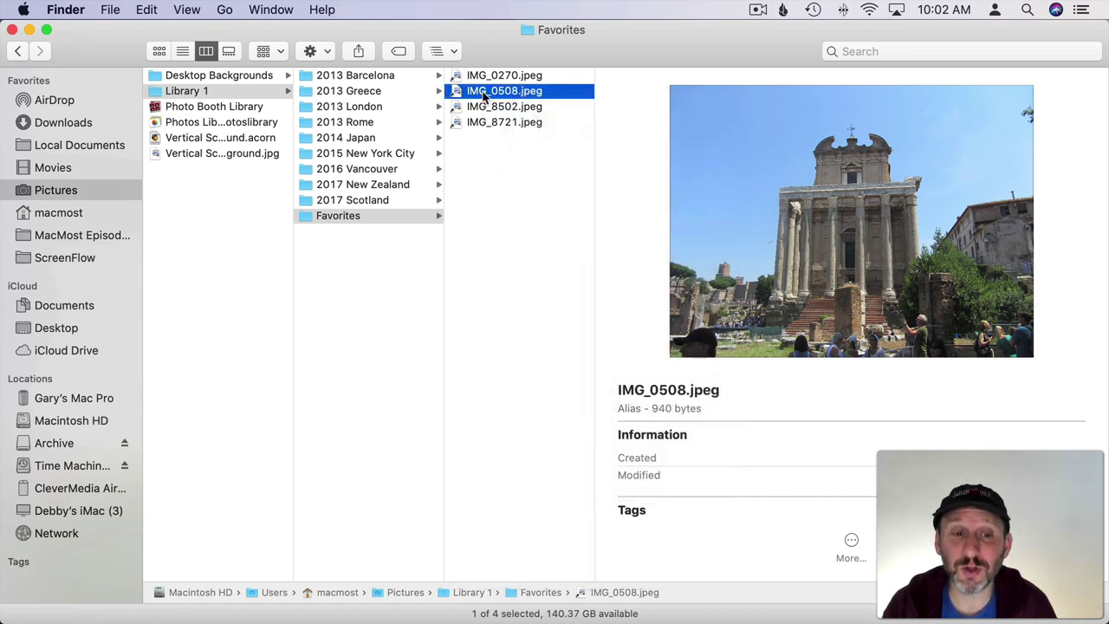